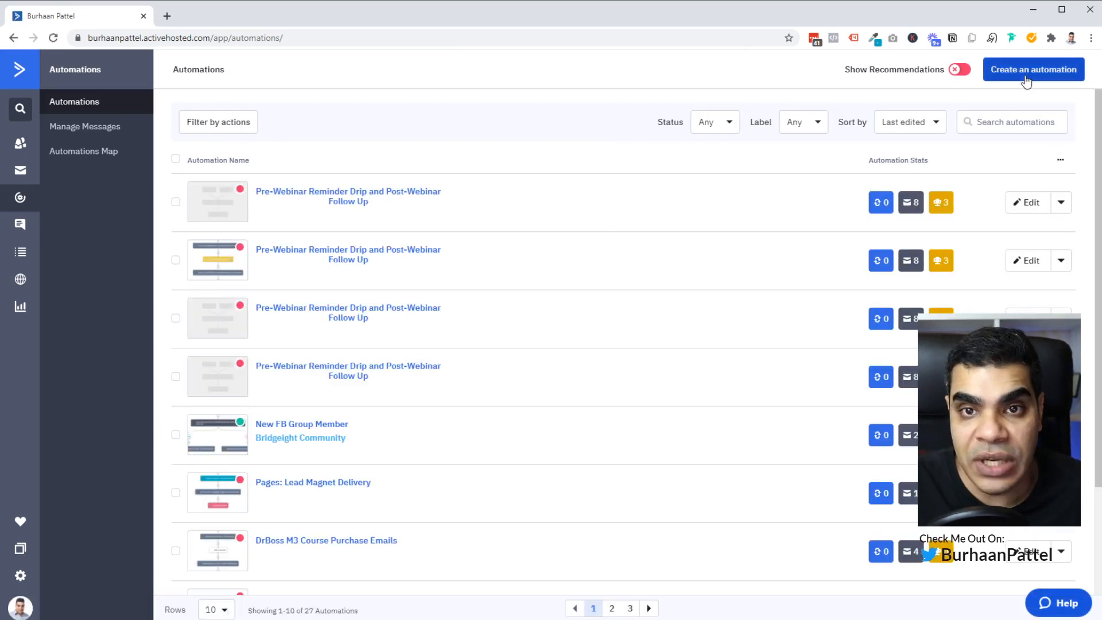
# - Create an automation from the Webinar Reminder Series recipe, finding it by searching the recipes for "webinar"
pyautogui.click(1026, 81)
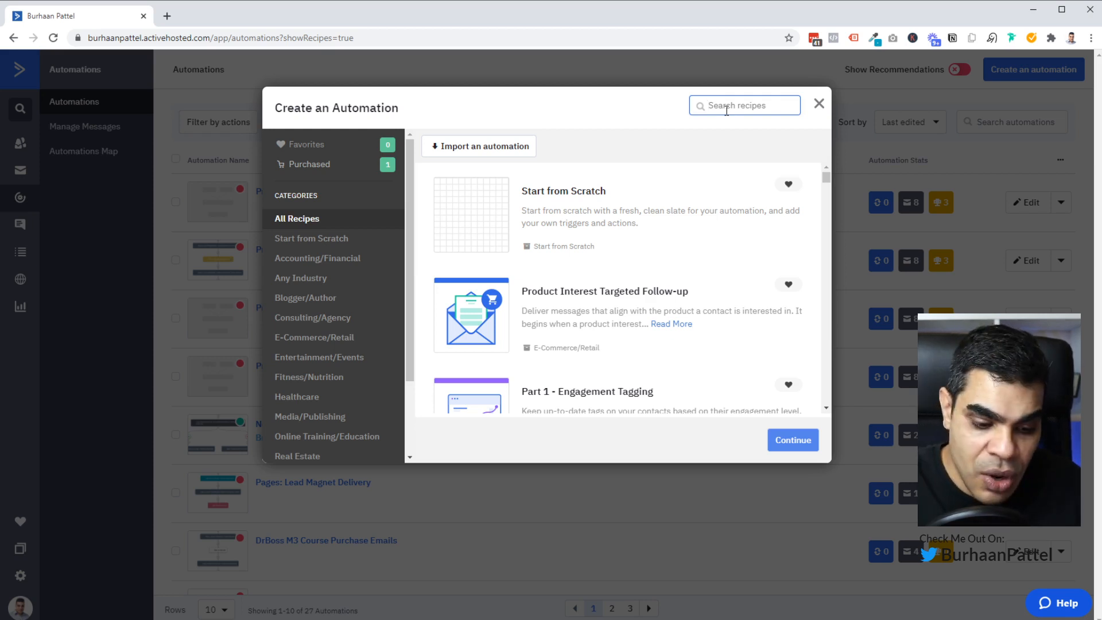
pyautogui.write('webin')
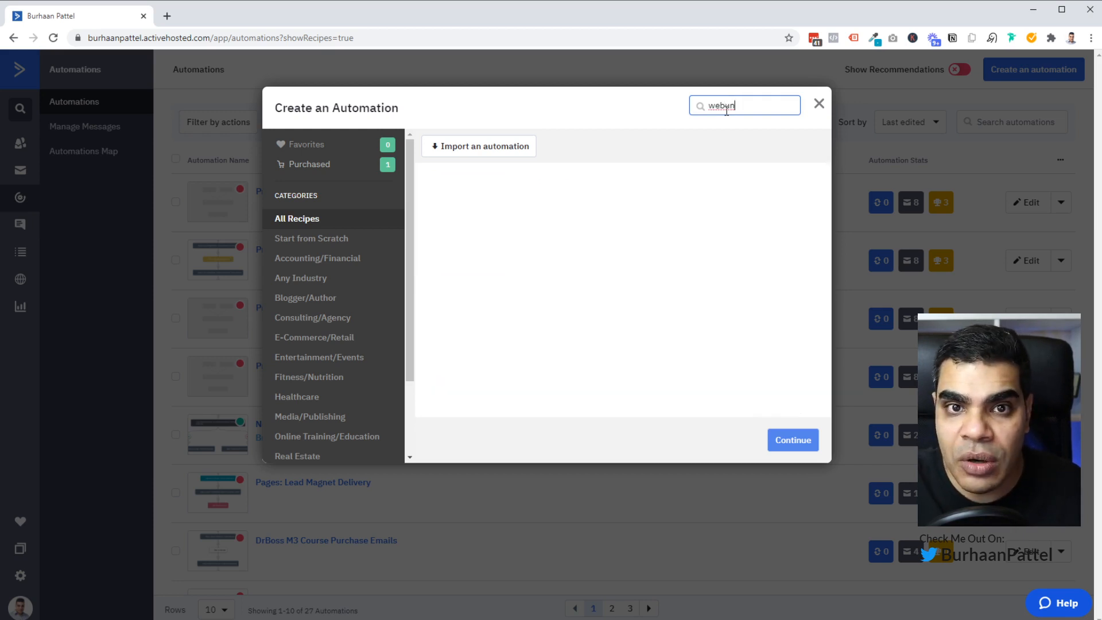
pyautogui.press('BackSpace')
pyautogui.press('BackSpace')
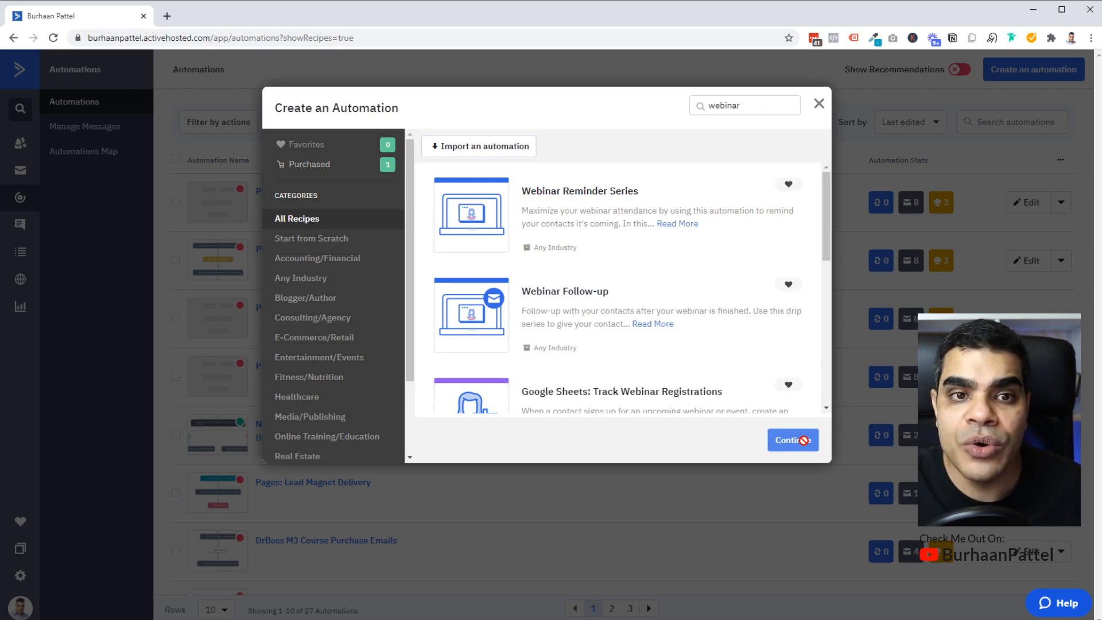
pyautogui.click(804, 440)
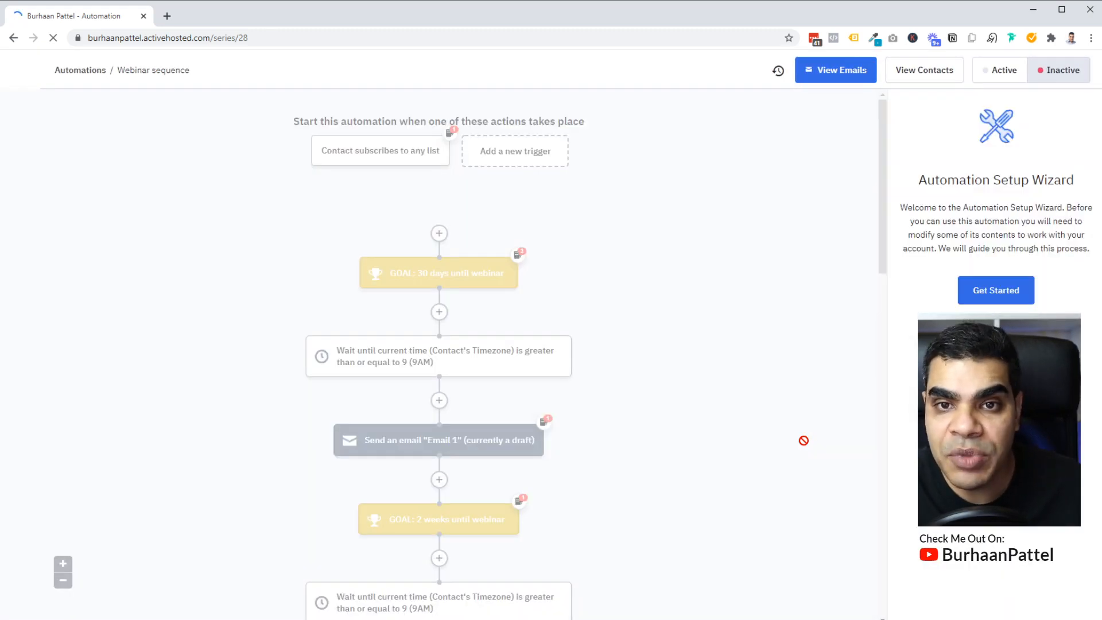
# - Start the automation setup wizard and use the Webinar Date field in the 30-day goal's condition
pyautogui.click(997, 291)
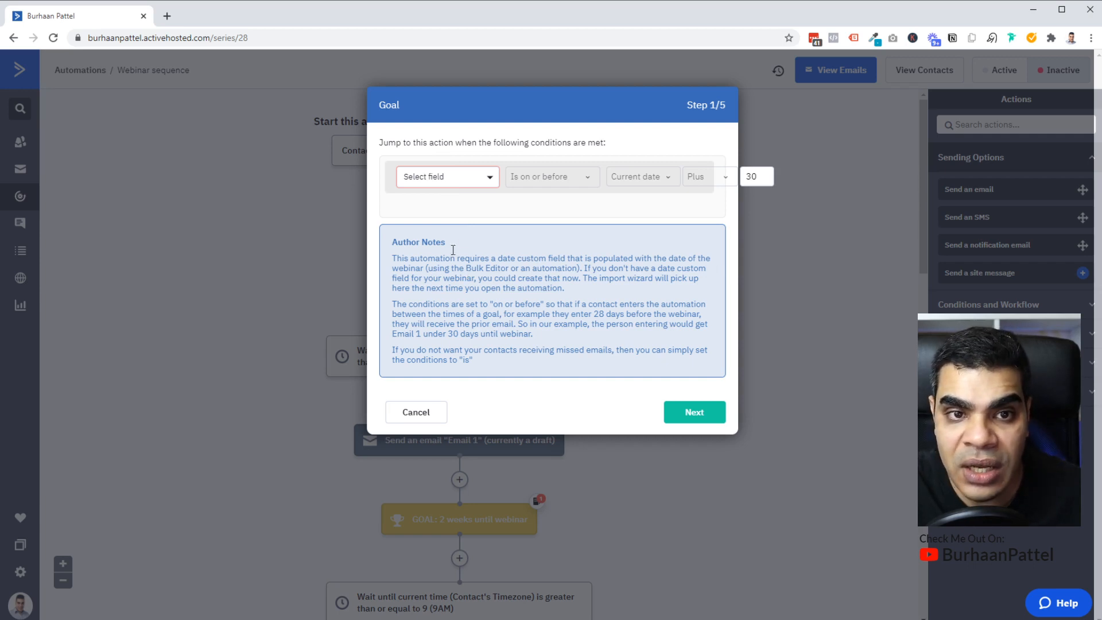
pyautogui.click(453, 179)
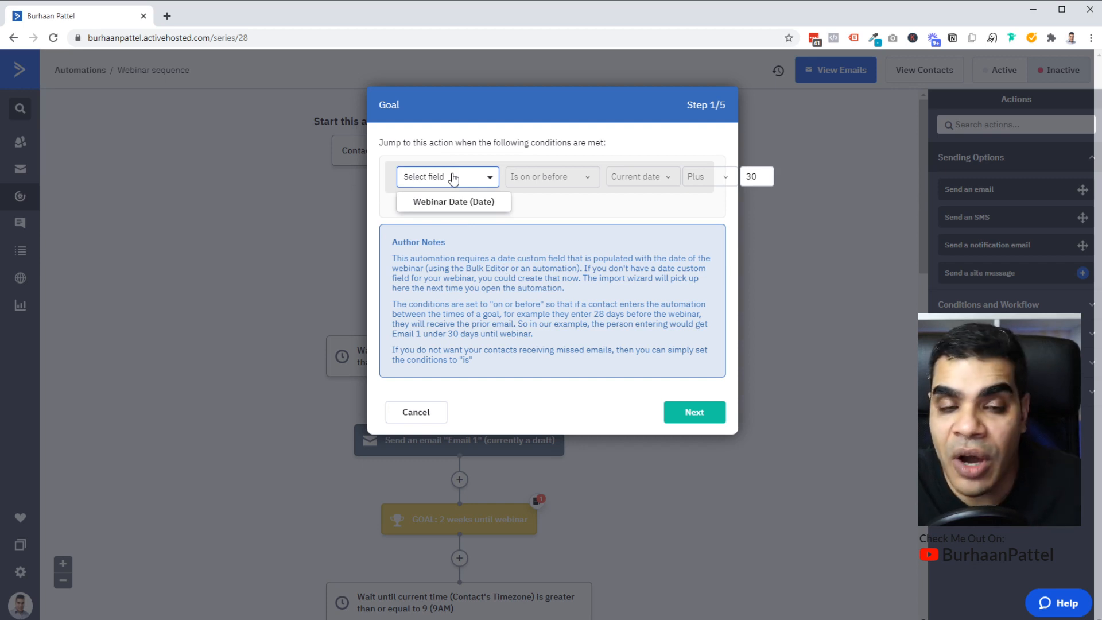
pyautogui.click(480, 206)
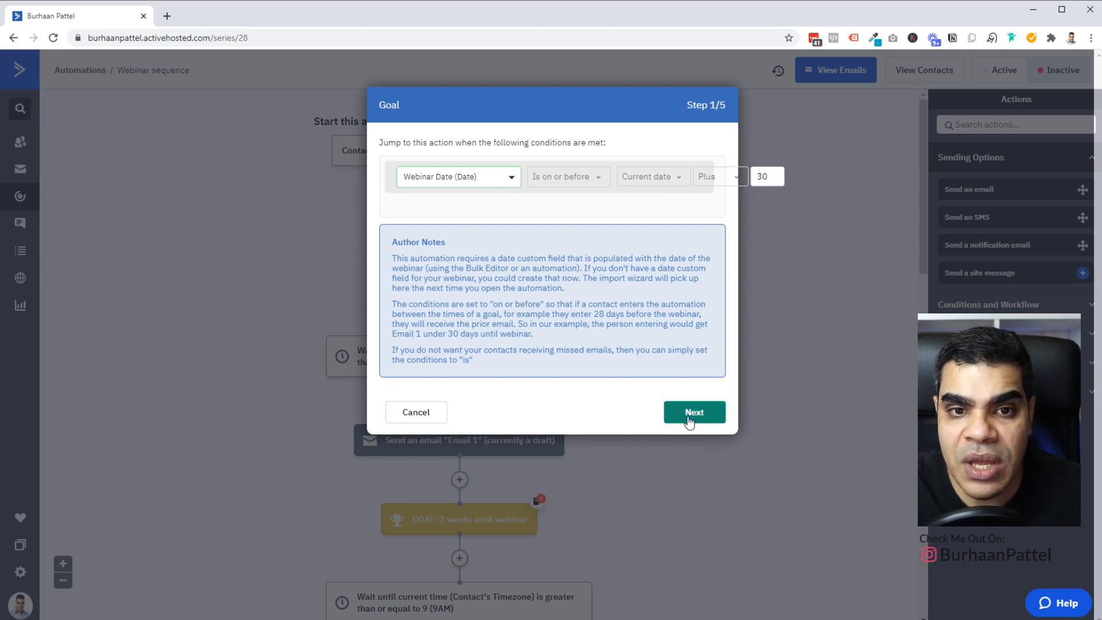
pyautogui.click(708, 409)
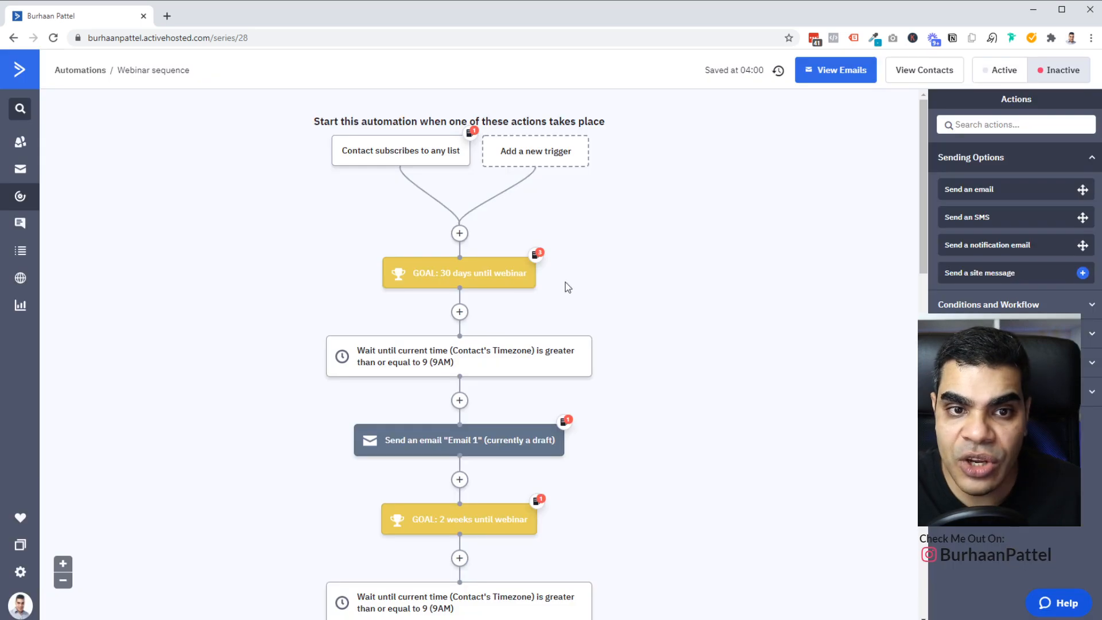
# - Choose Webinar Date as the date field for the 14-day goal condition and continue the wizard
pyautogui.scroll(-5, 632, 361)
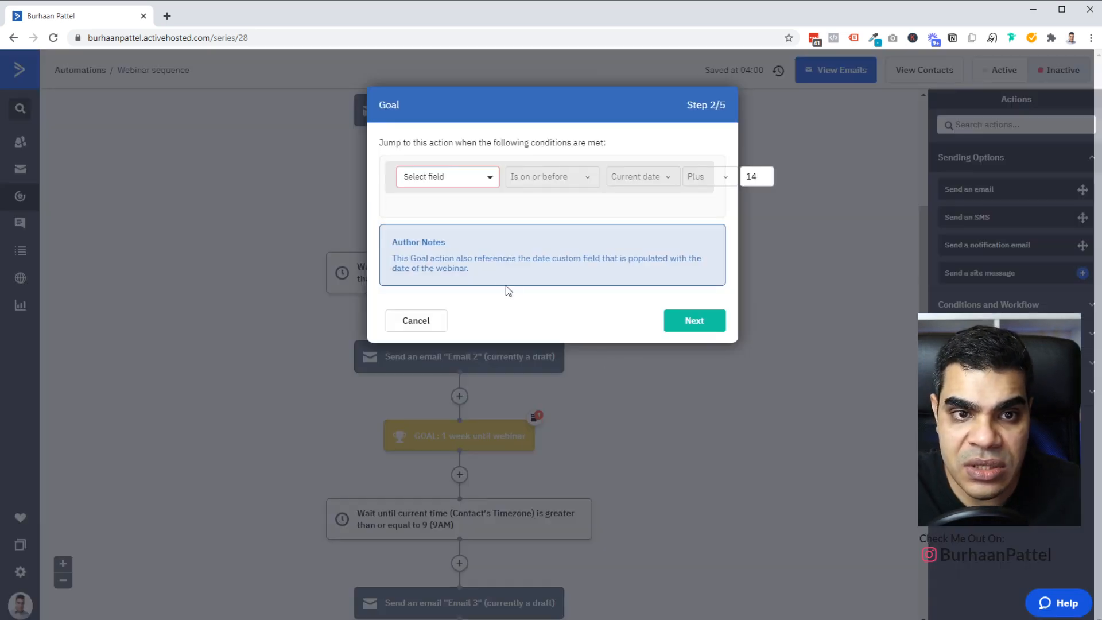
pyautogui.moveTo(555, 262); pyautogui.dragTo(652, 257)
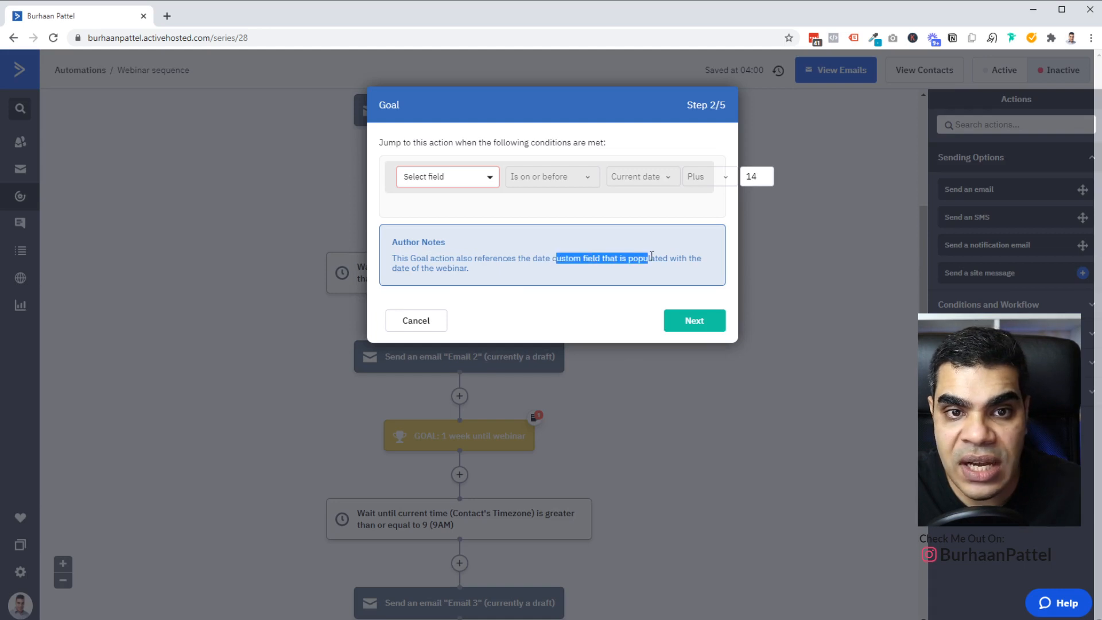
pyautogui.click(475, 176)
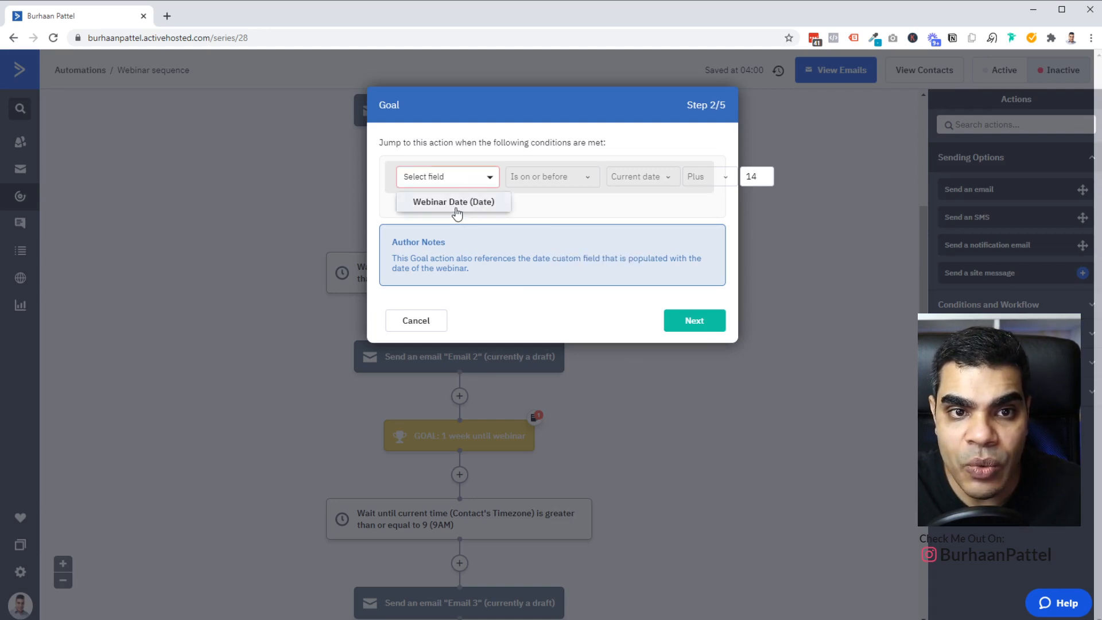
pyautogui.click(455, 211)
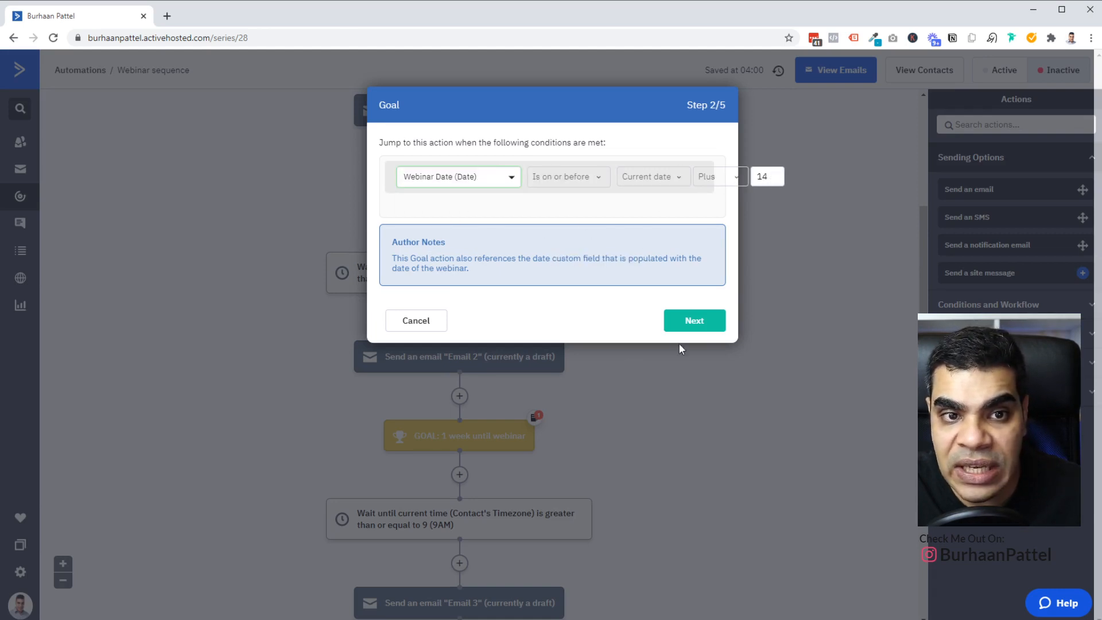
pyautogui.click(691, 323)
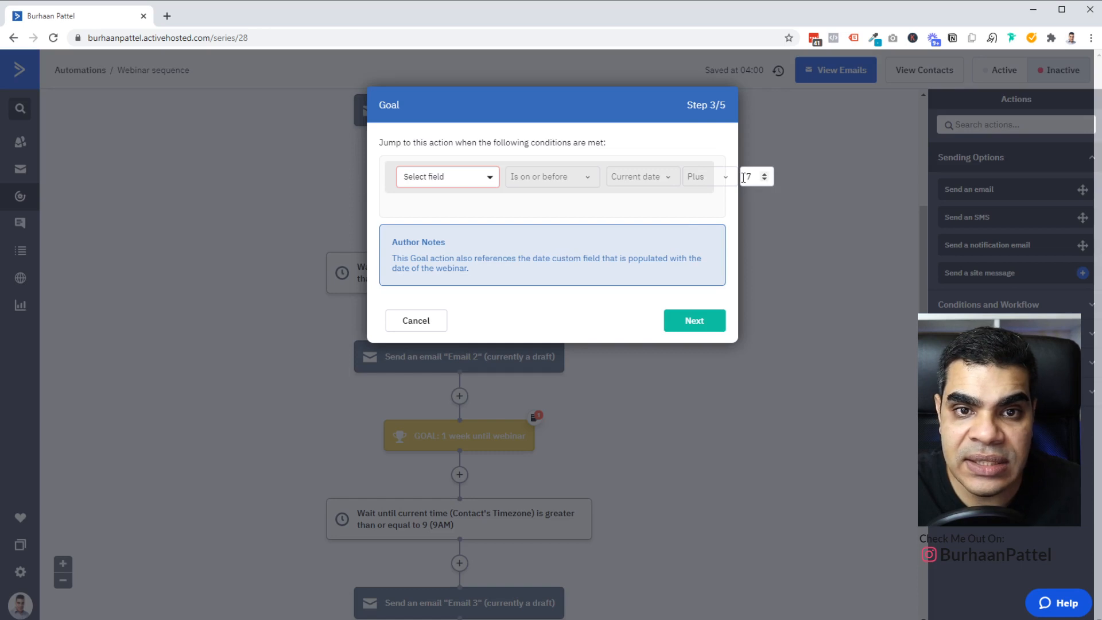
# - Assign the Webinar Date field to the 7-day goal condition and move on to the next goal
pyautogui.click(488, 178)
pyautogui.click(451, 202)
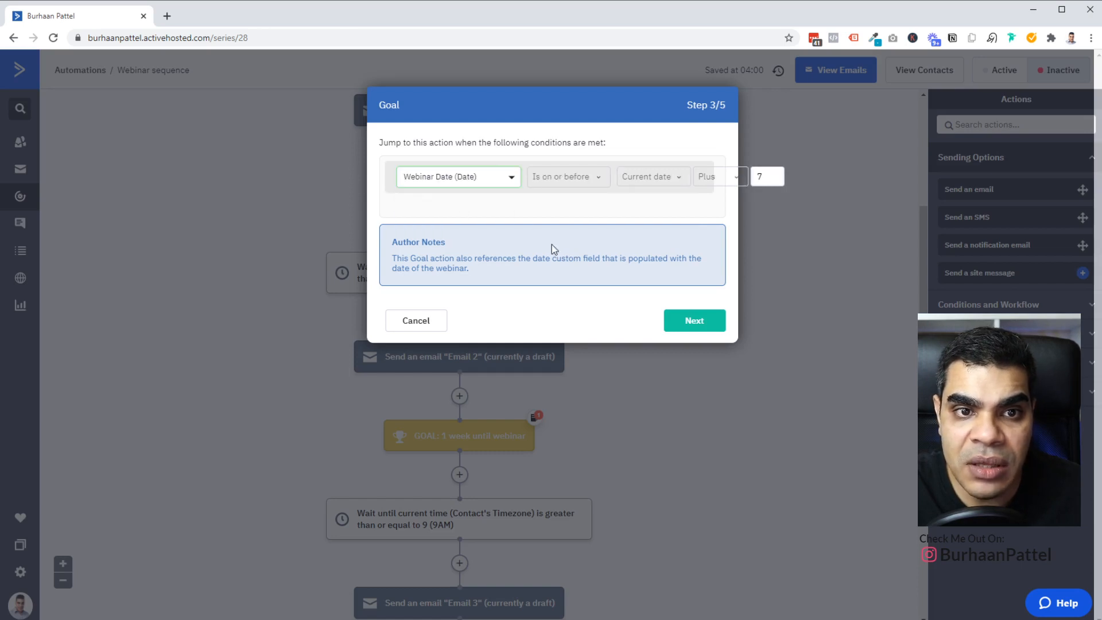
pyautogui.click(695, 329)
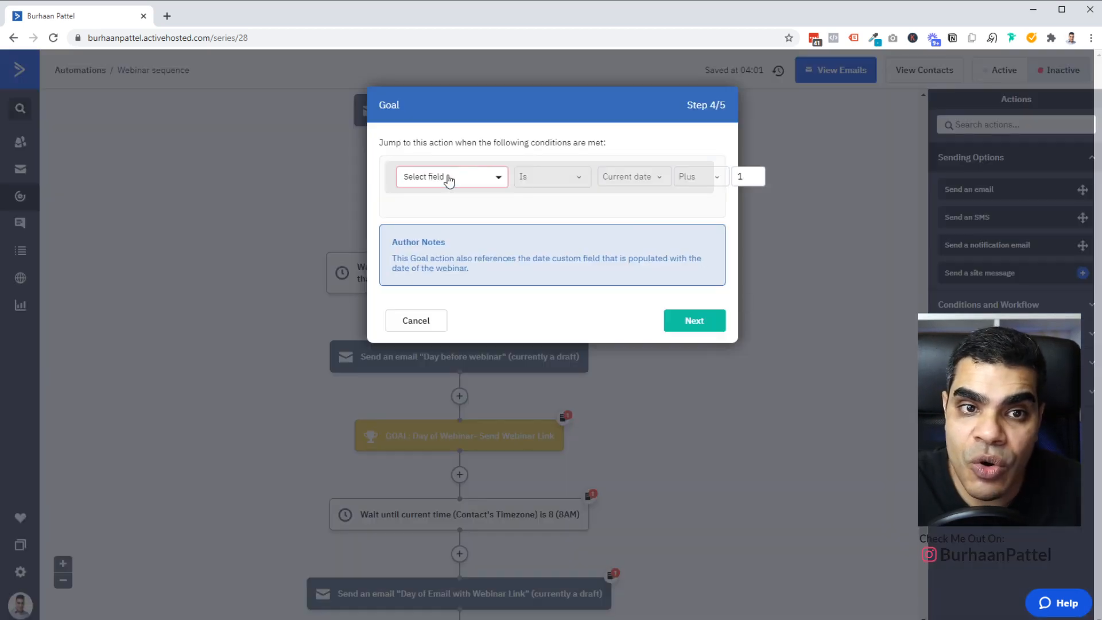
# - Set the day-before-webinar goal's condition to use the Webinar Date field and proceed to the last goal
pyautogui.click(450, 181)
pyautogui.click(450, 206)
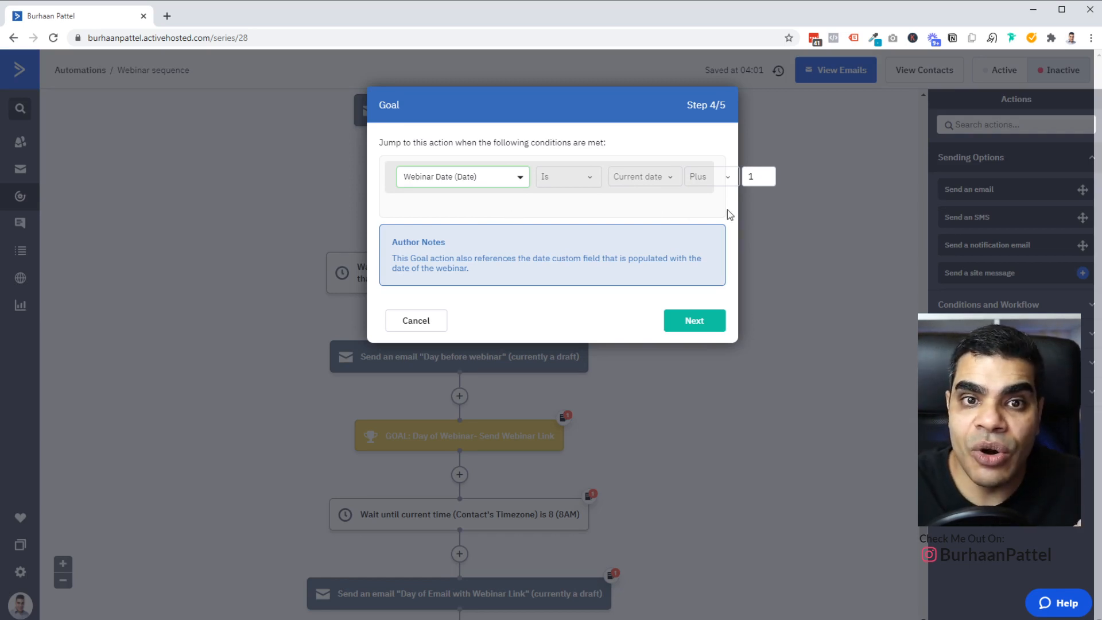
pyautogui.click(718, 327)
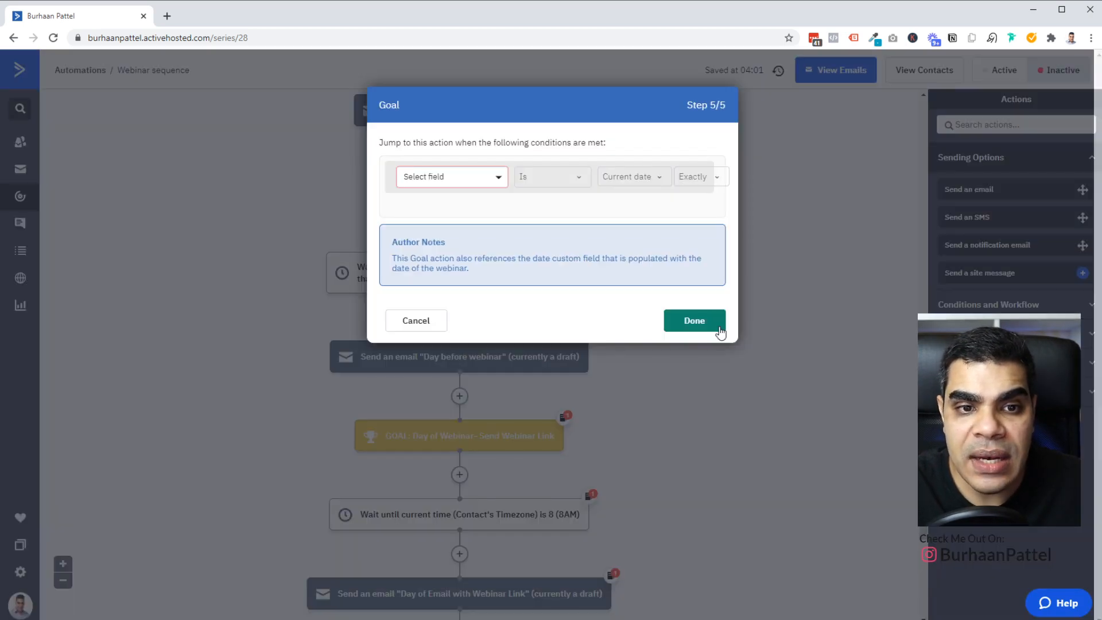
# - Select Webinar Date as the field for the day-of-webinar goal condition and finish the setup wizard
pyautogui.click(472, 186)
pyautogui.click(475, 201)
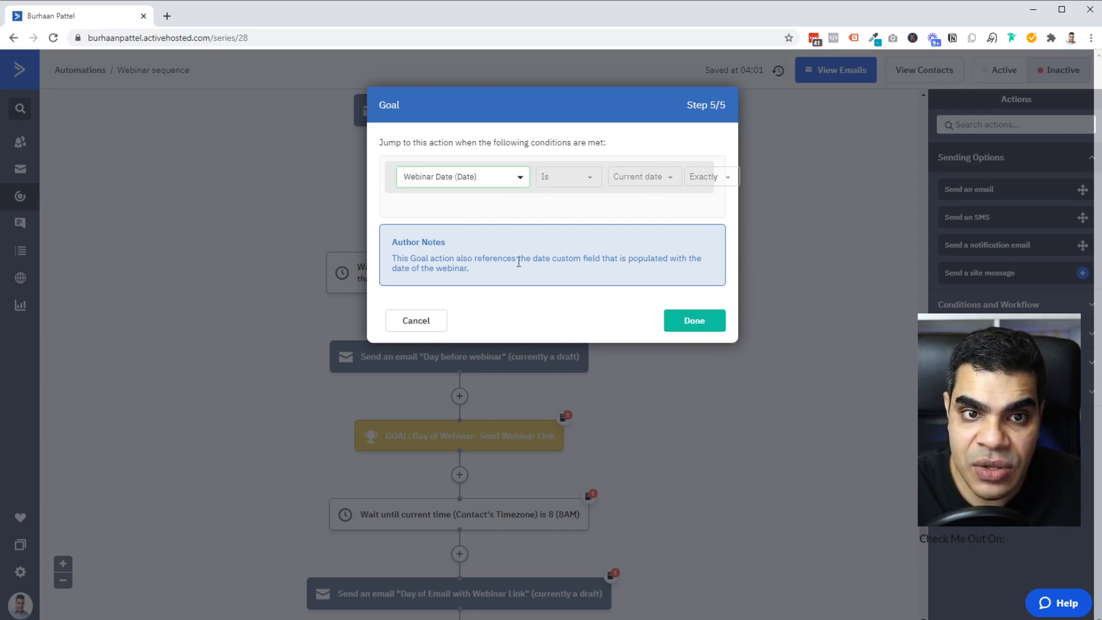
pyautogui.moveTo(562, 259); pyautogui.dragTo(689, 260)
pyautogui.click(715, 325)
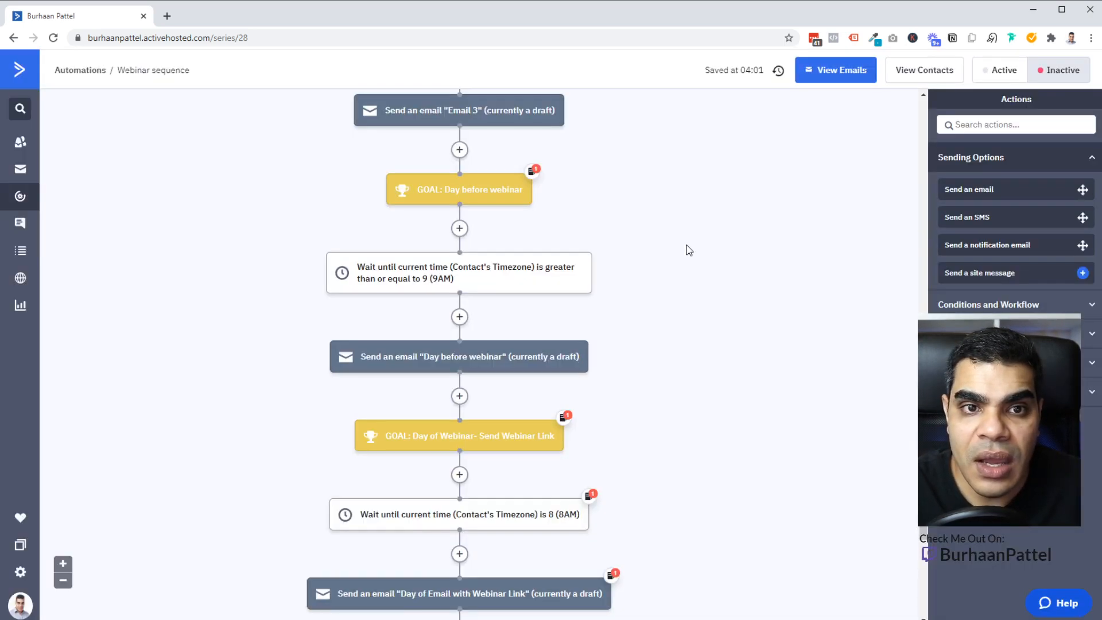
# - Set the subscription trigger's list to DrBoss Webinar Registrants, keep it running once, and save the trigger
pyautogui.scroll(10, 744, 300)
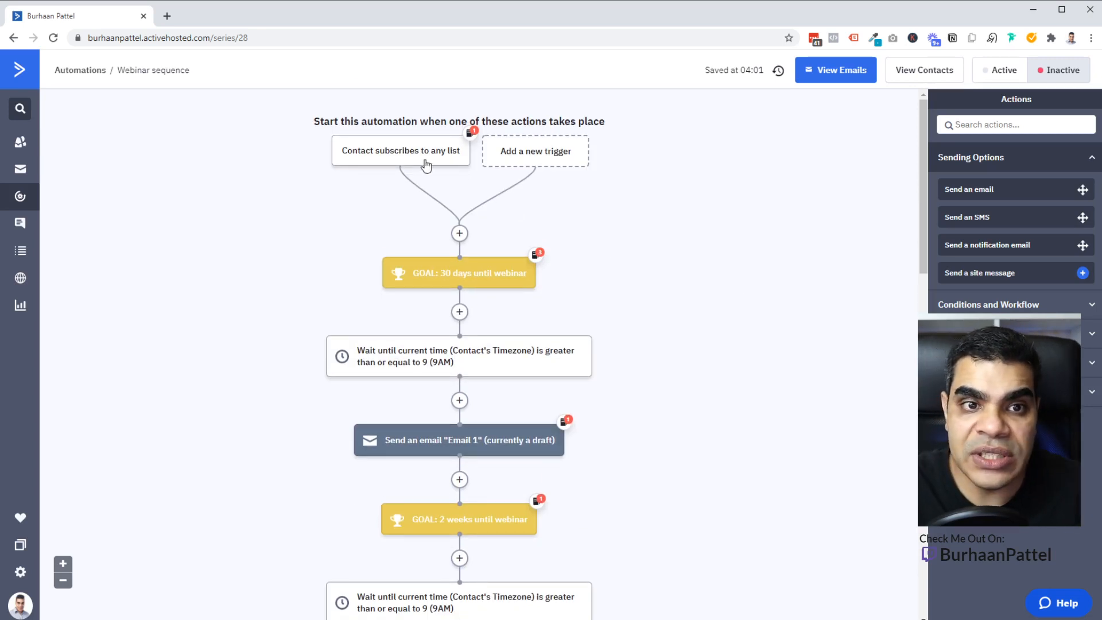
pyautogui.moveTo(410, 155)
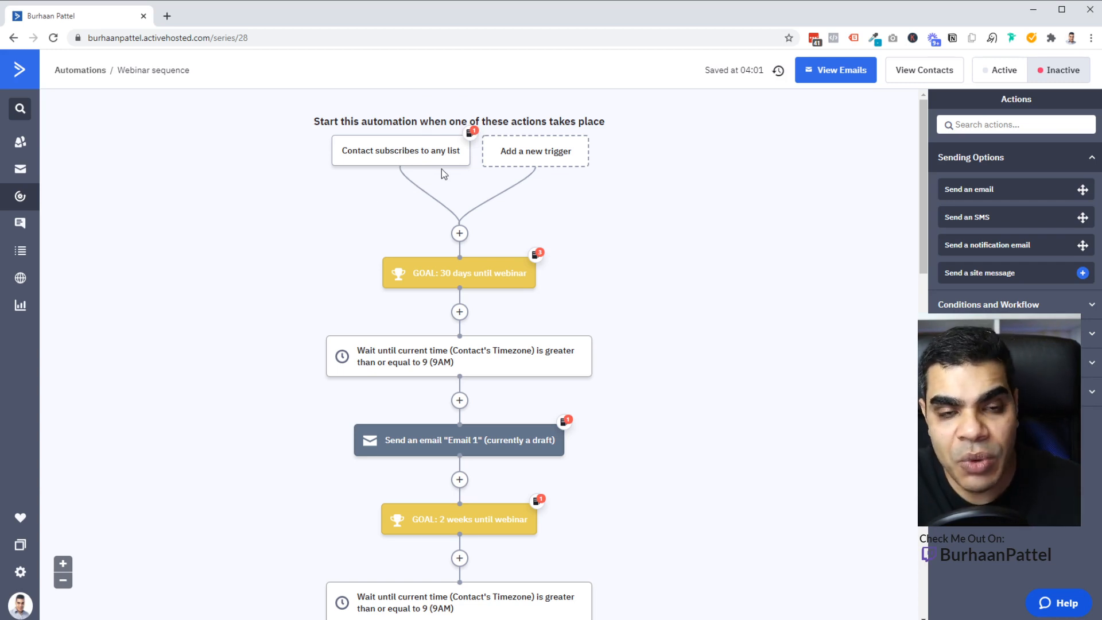
pyautogui.click(395, 150)
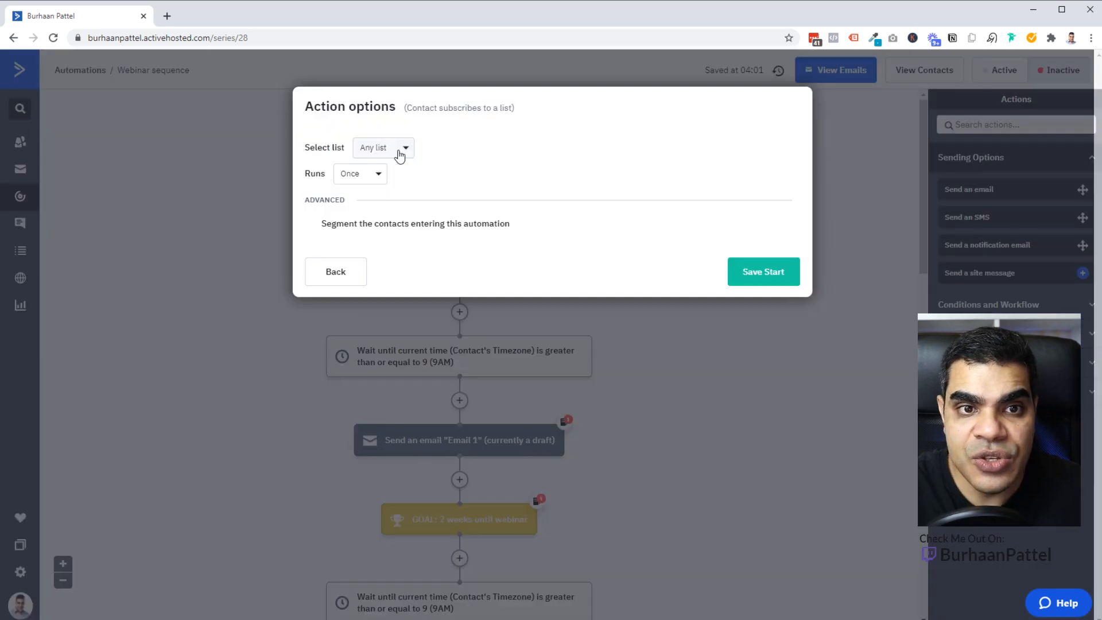
pyautogui.click(400, 151)
pyautogui.scroll(-3, 420, 219)
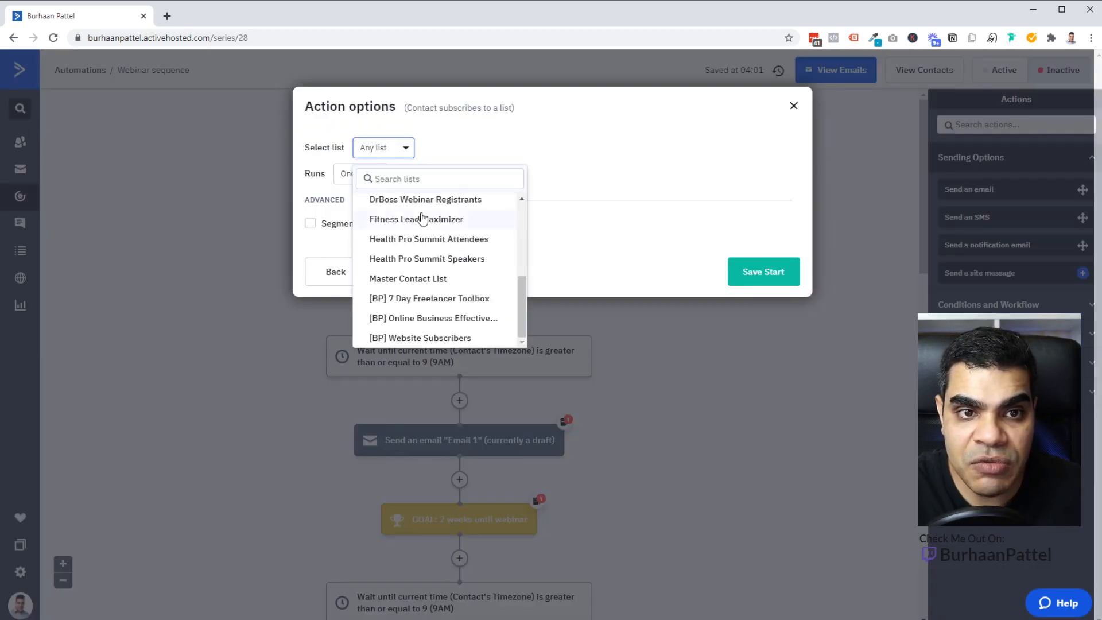
pyautogui.scroll(3, 436, 270)
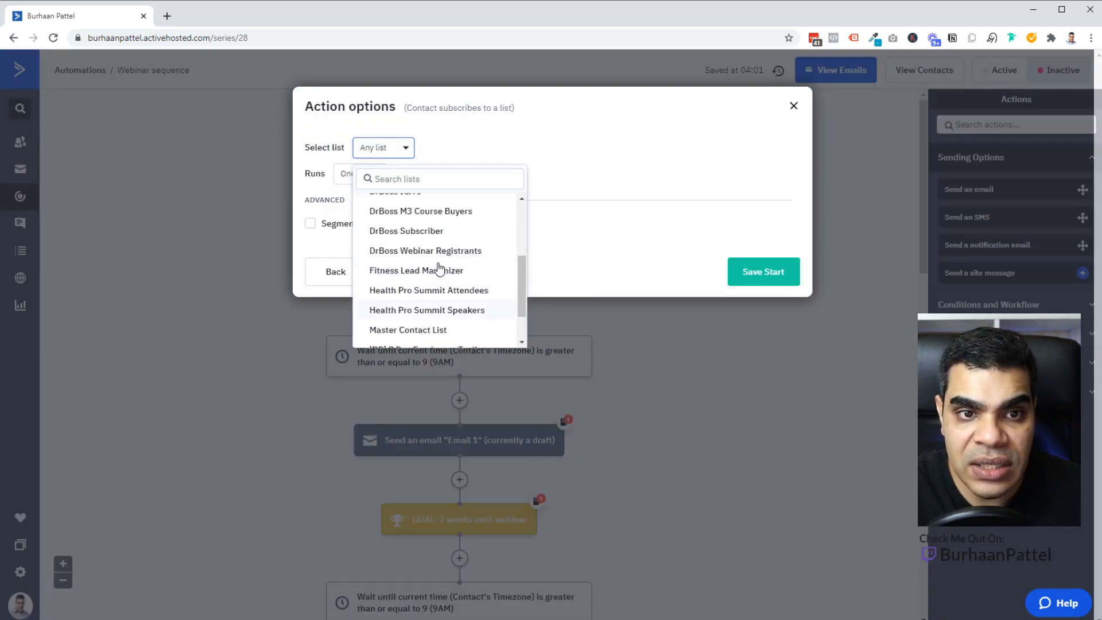
pyautogui.scroll(-3, 471, 287)
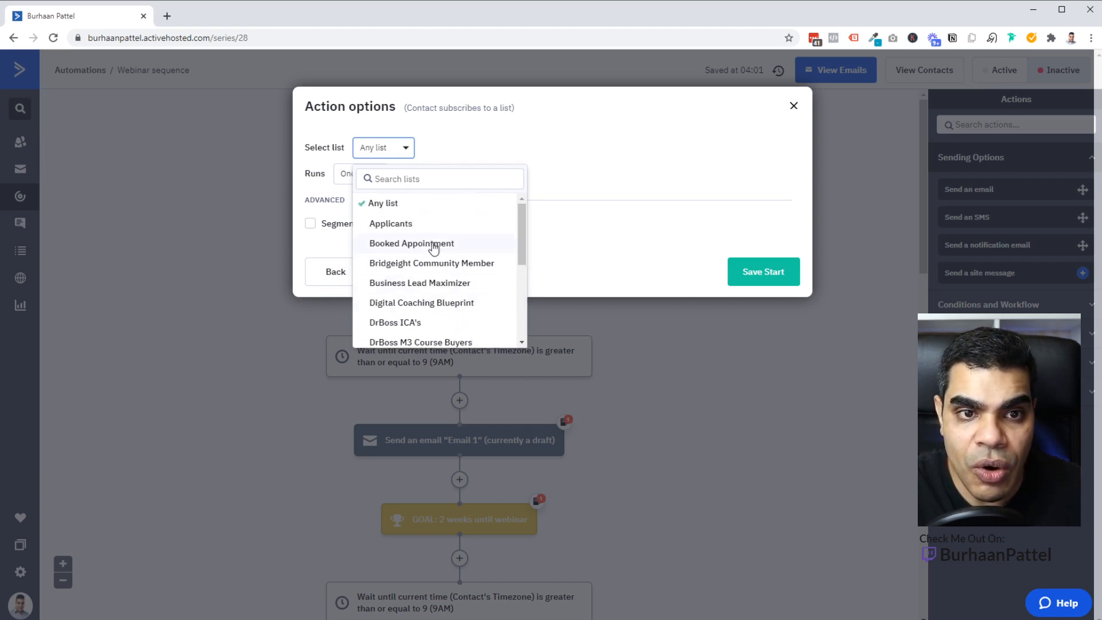
pyautogui.scroll(-5, 452, 317)
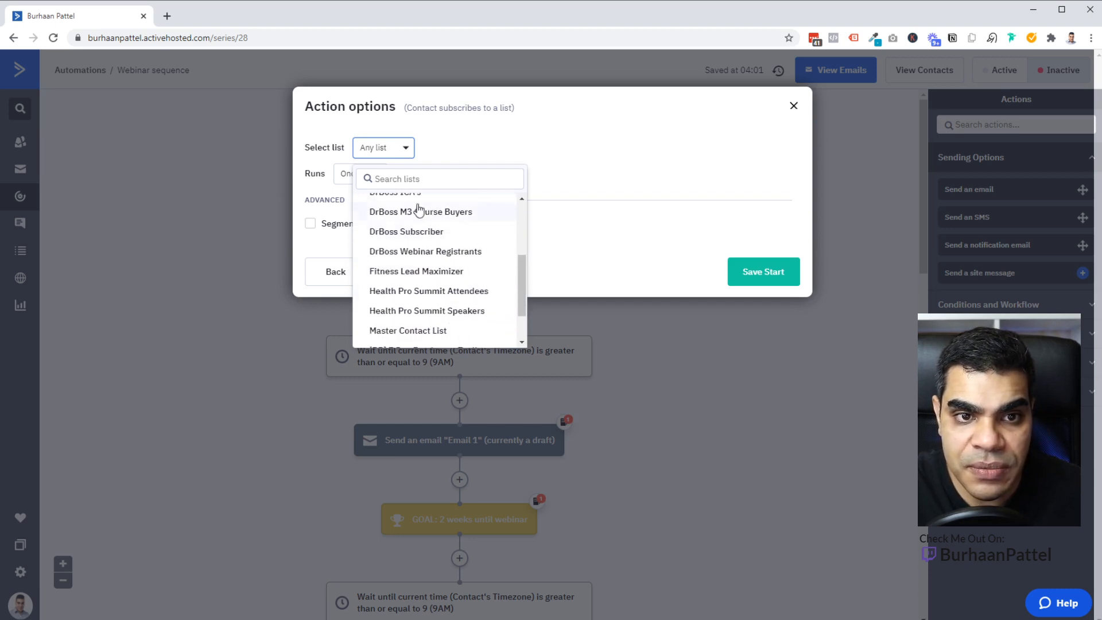
pyautogui.click(413, 178)
pyautogui.write('r Regi')
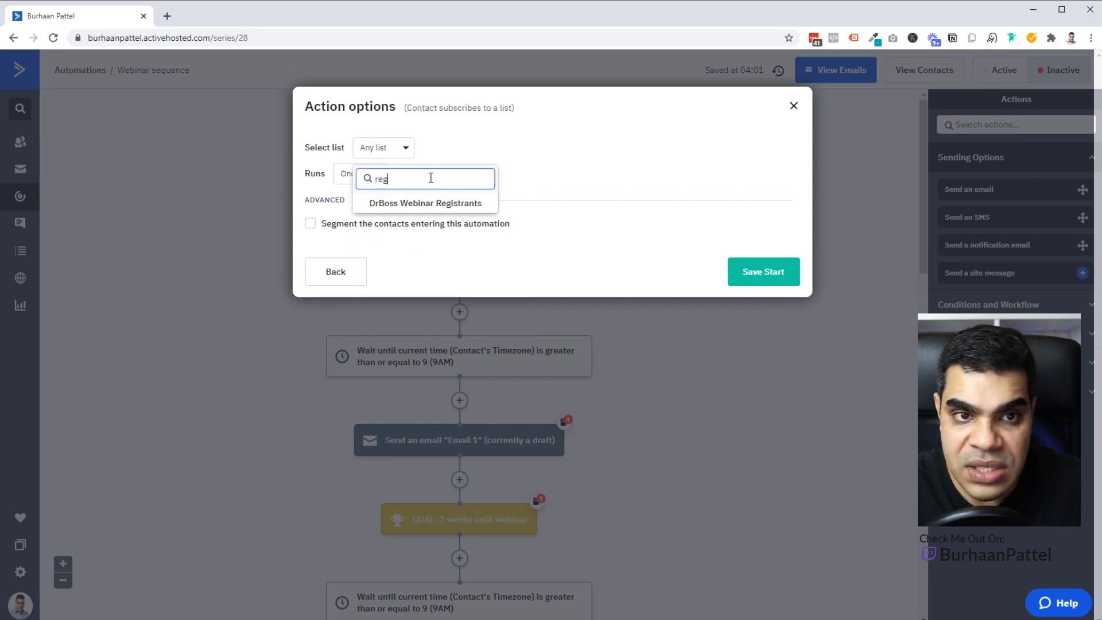
pyautogui.click(425, 203)
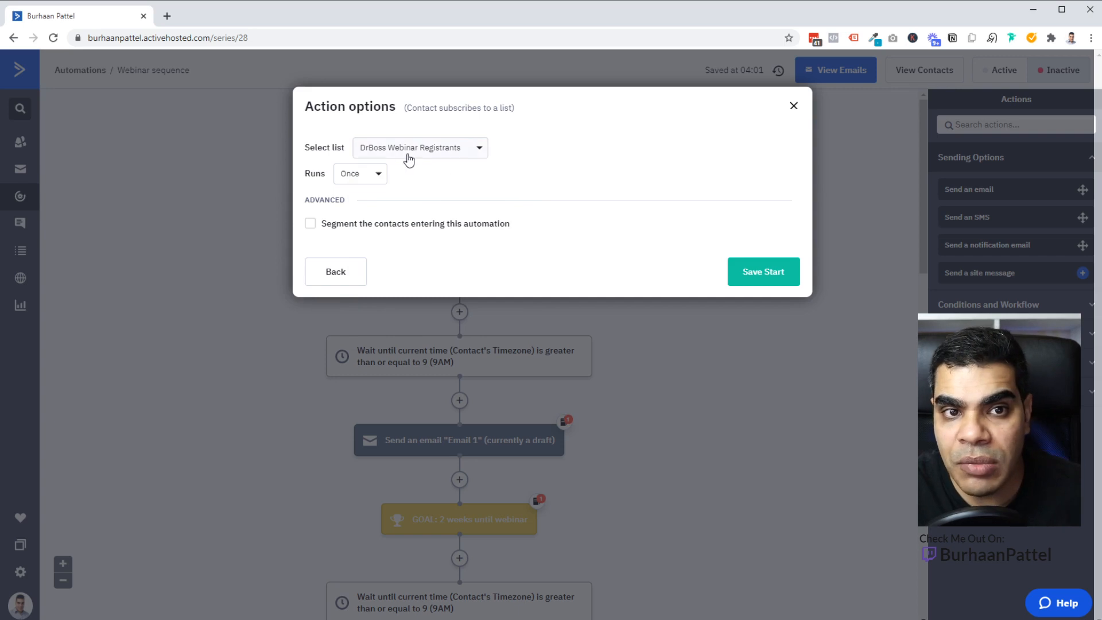
pyautogui.click(745, 277)
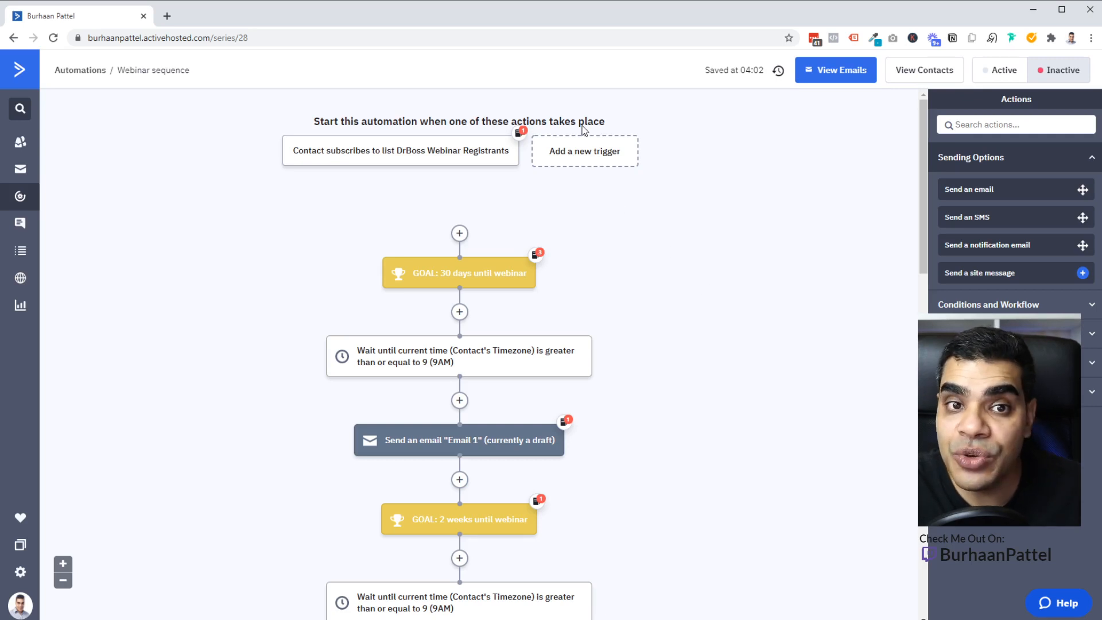
pyautogui.click(623, 161)
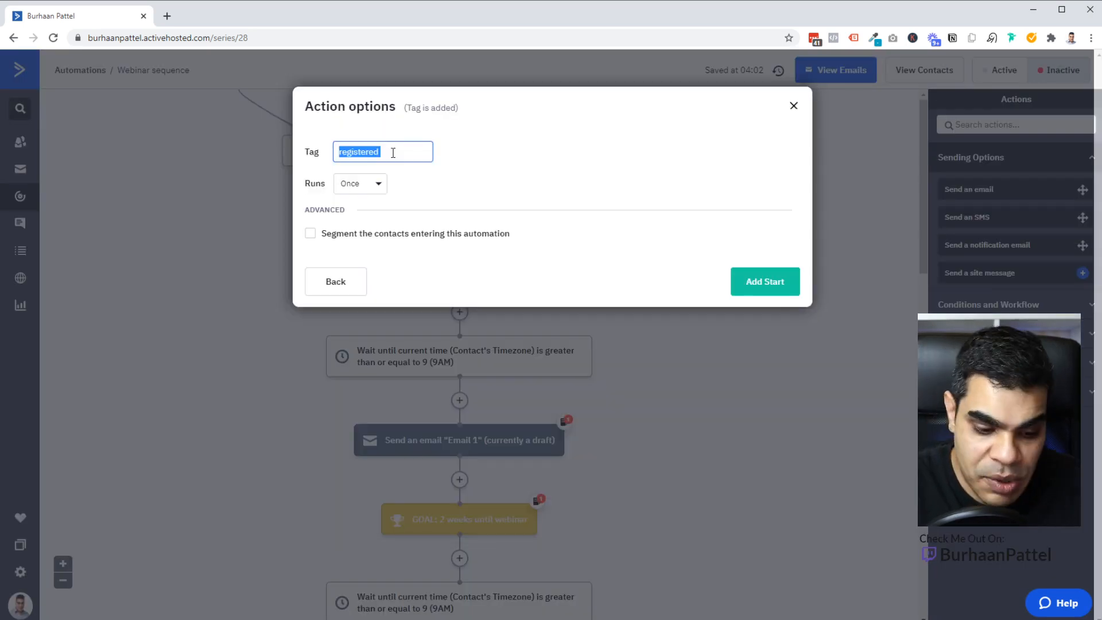
pyautogui.write('Webinar regis')
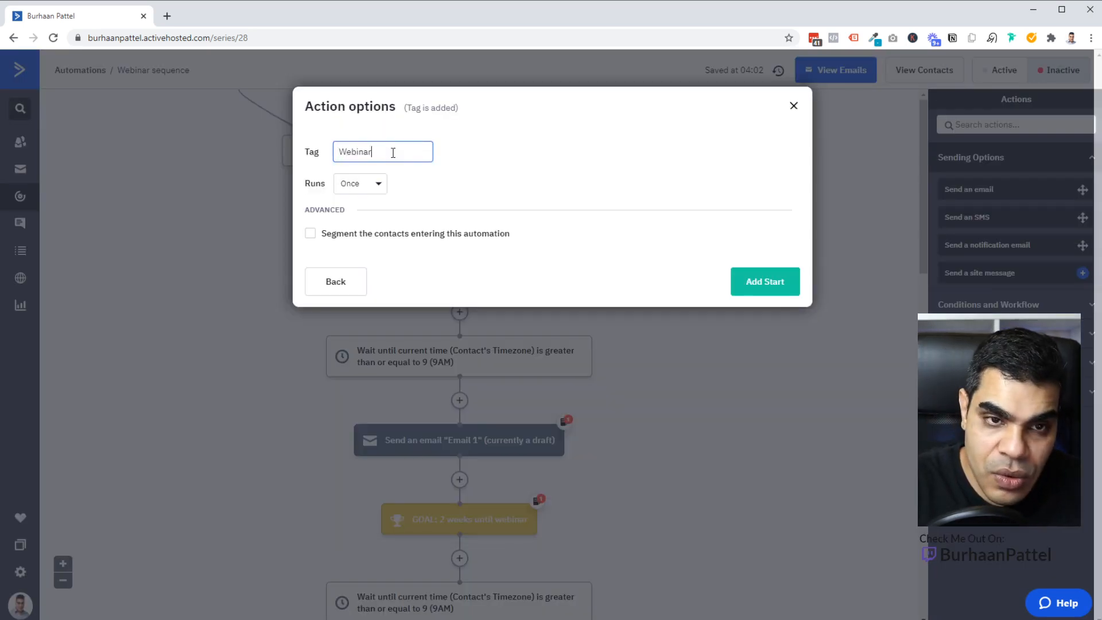
pyautogui.write('tered')
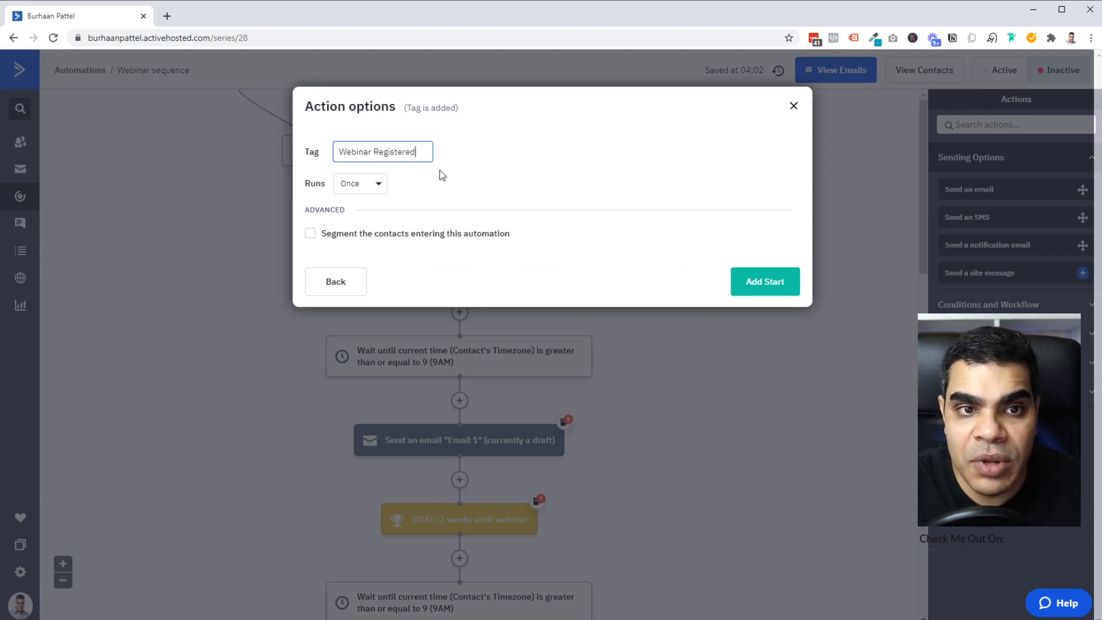
pyautogui.press('Home')
pyautogui.write('NAM')
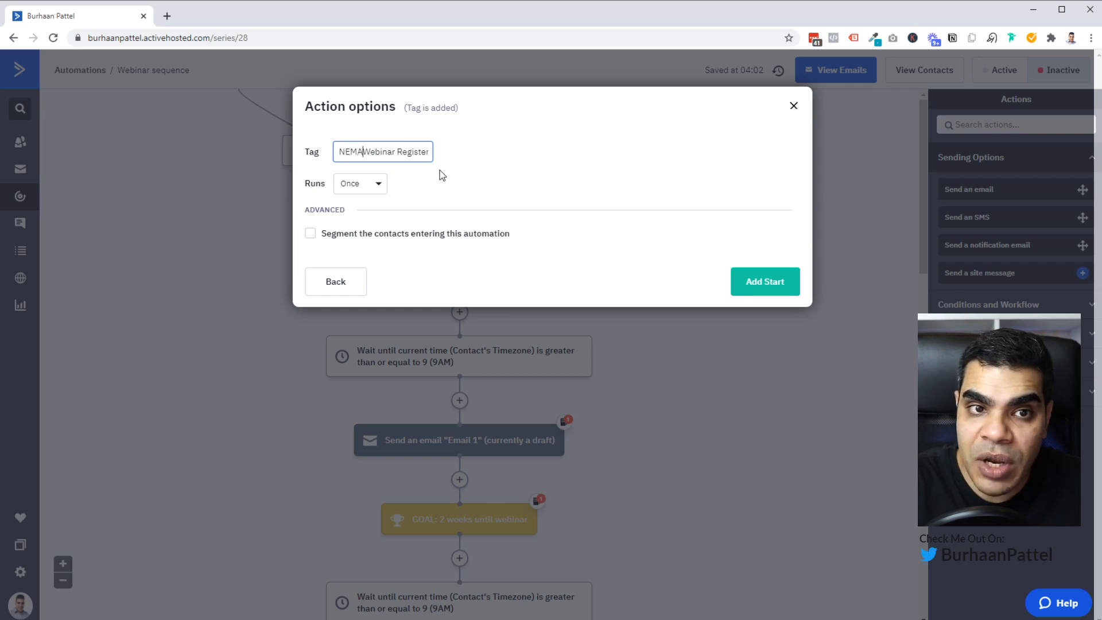
pyautogui.write('E')
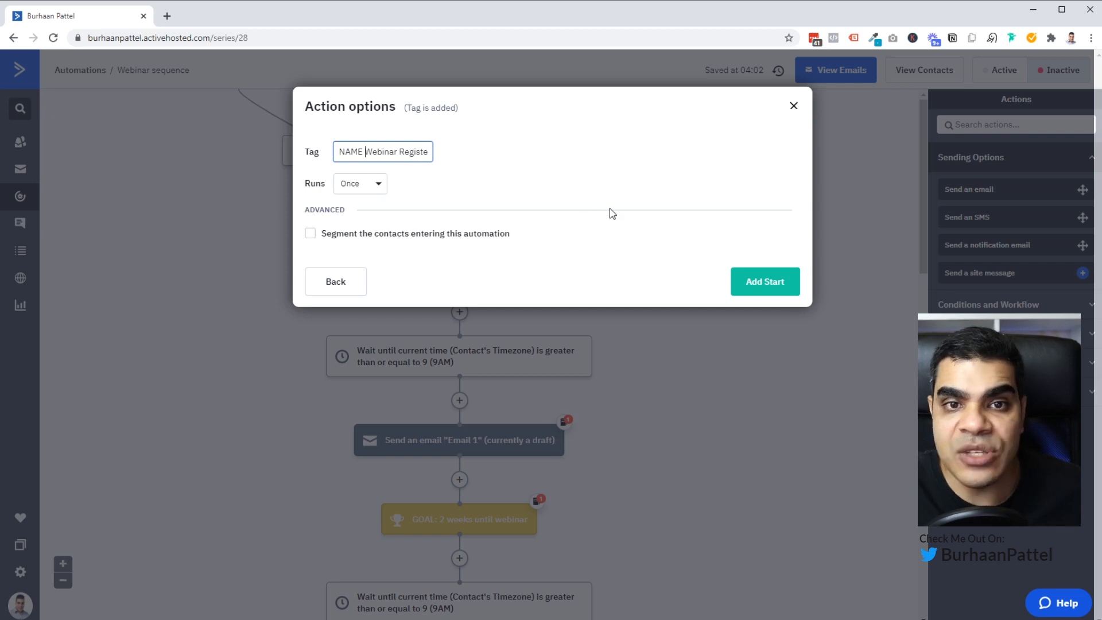
pyautogui.click(795, 104)
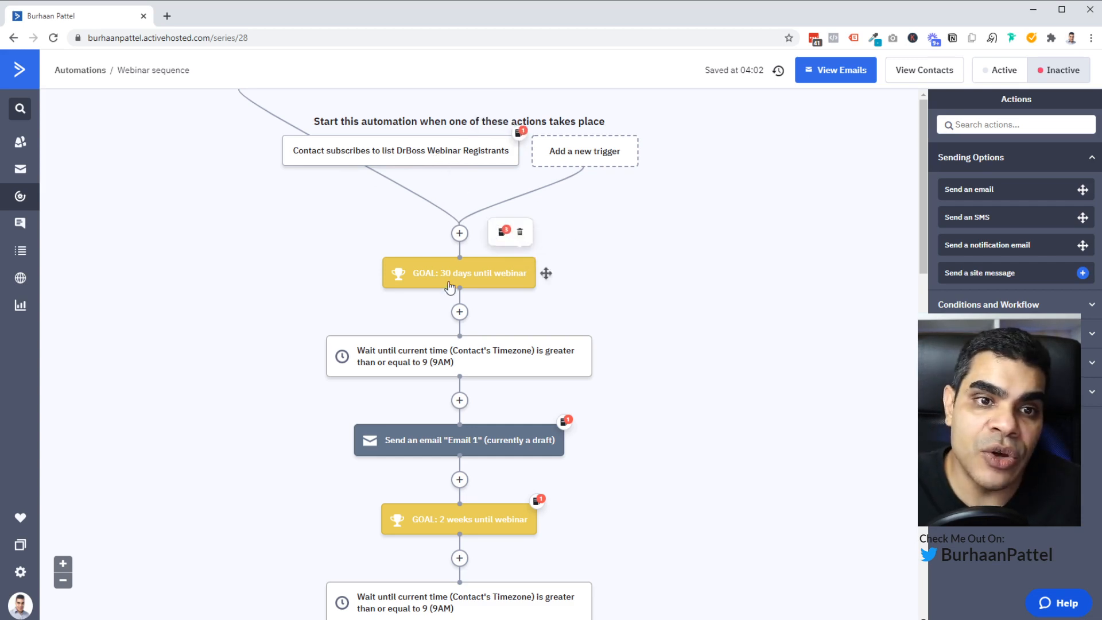
# - Review the 30-days-until-webinar goal's name, date condition and settings, leaving them as they are
pyautogui.click(477, 274)
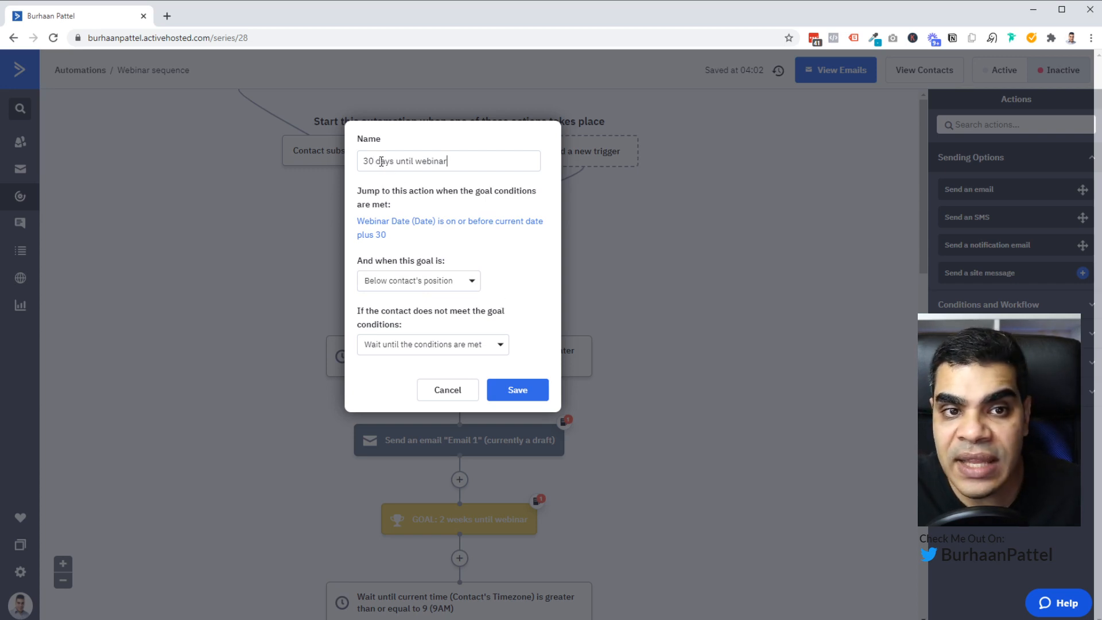
pyautogui.moveTo(381, 162); pyautogui.dragTo(440, 162)
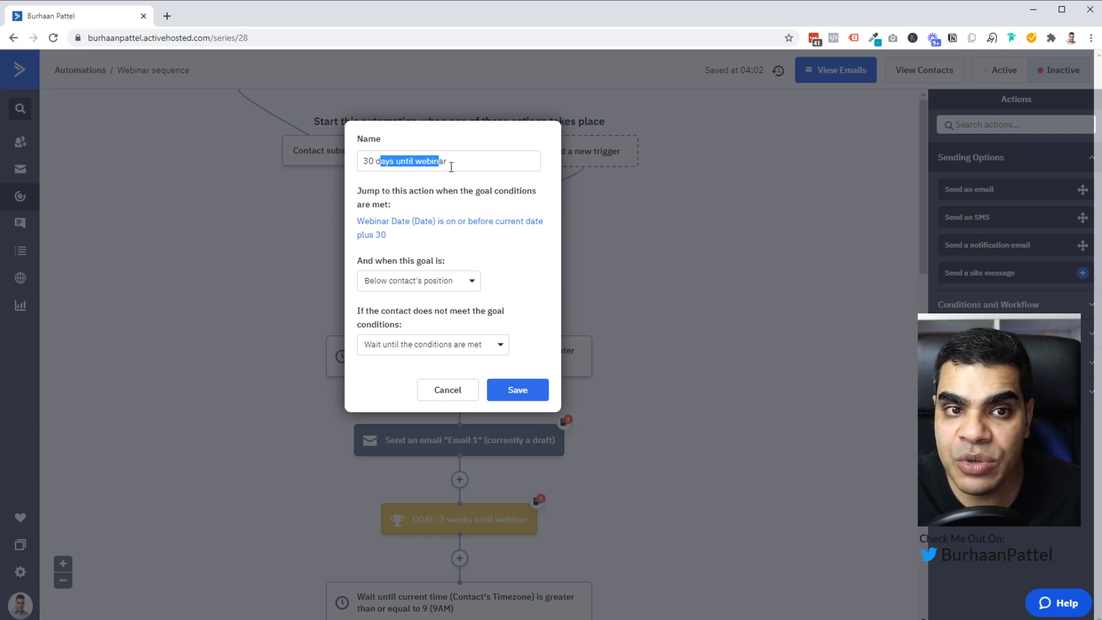
pyautogui.click(521, 225)
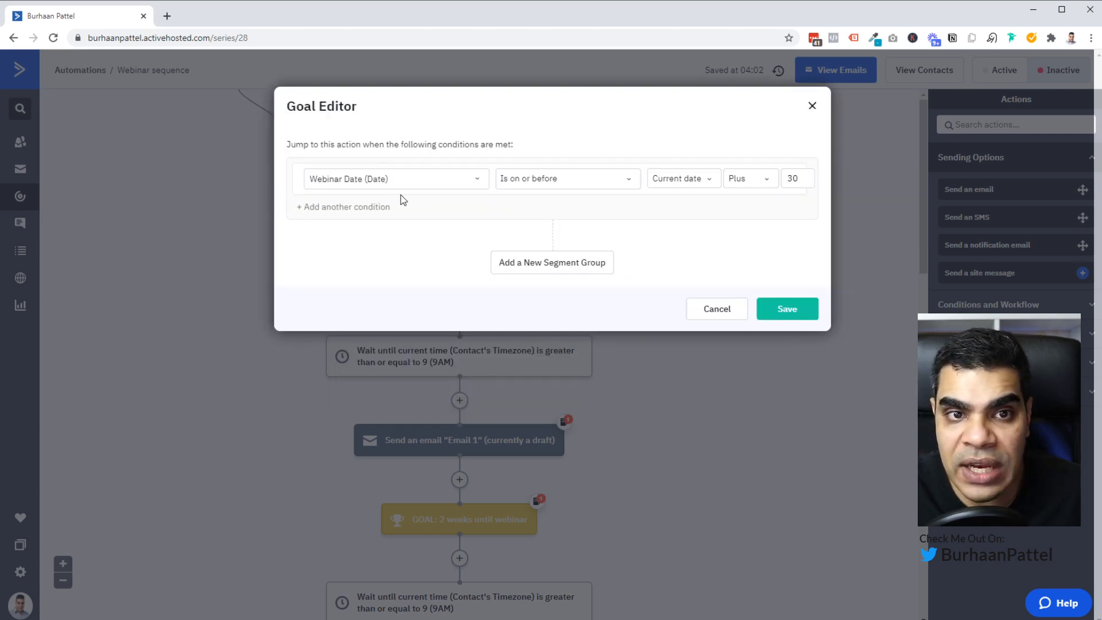
pyautogui.doubleClick(793, 179)
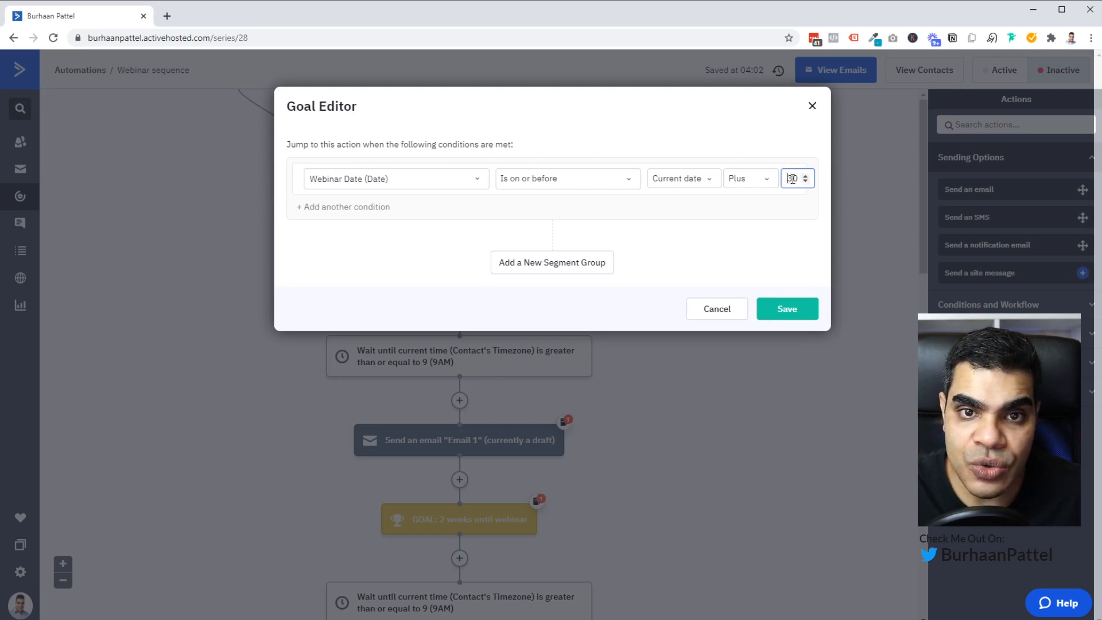
pyautogui.click(726, 322)
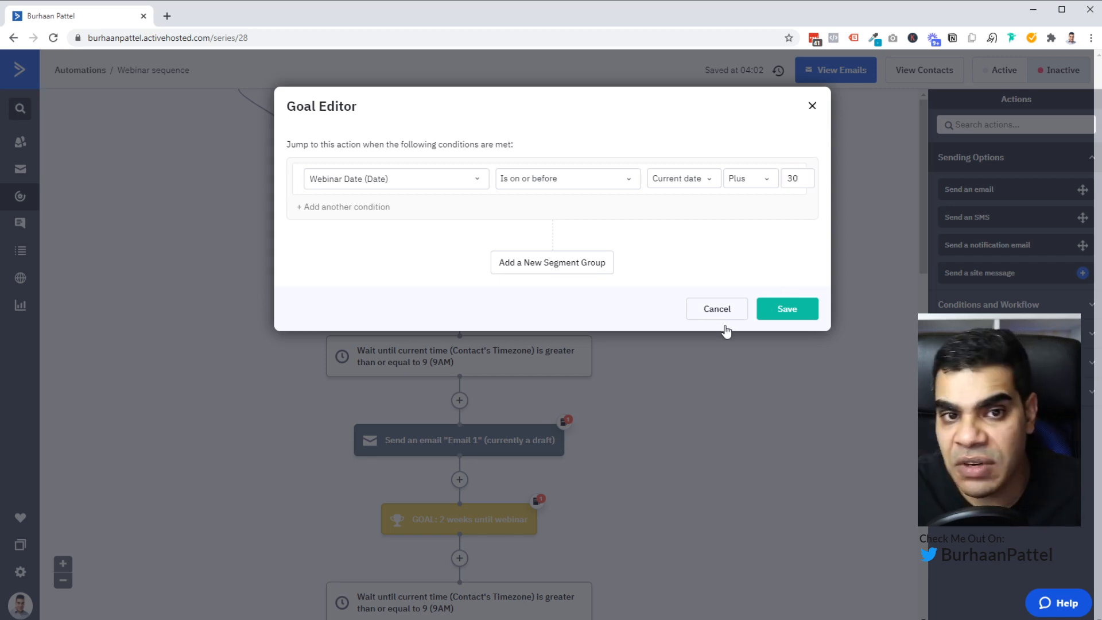
pyautogui.click(500, 270)
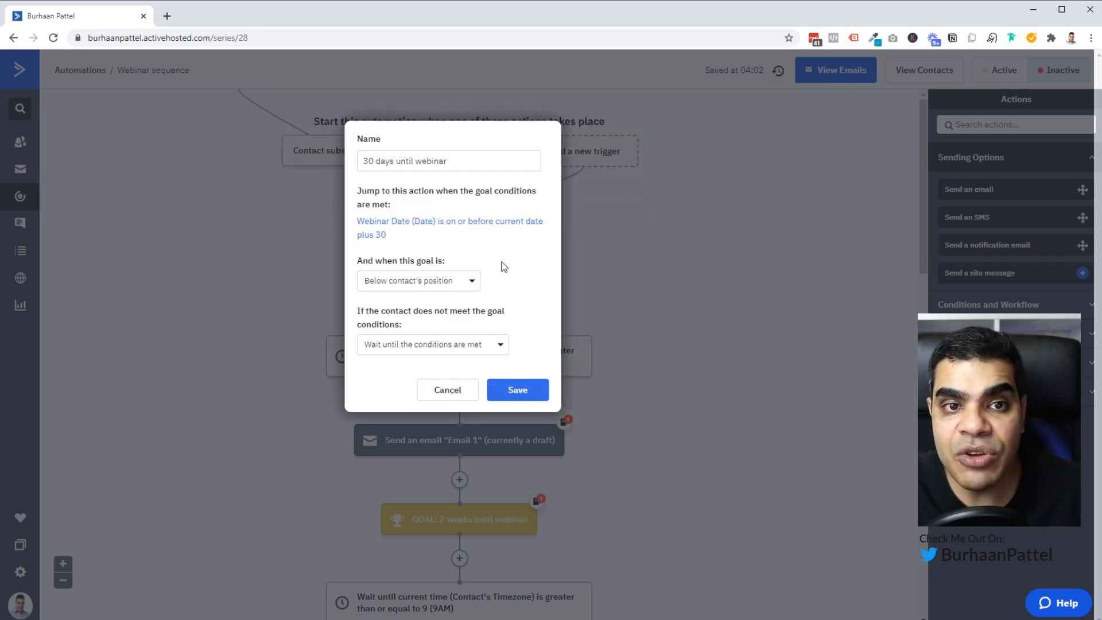
pyautogui.click(471, 389)
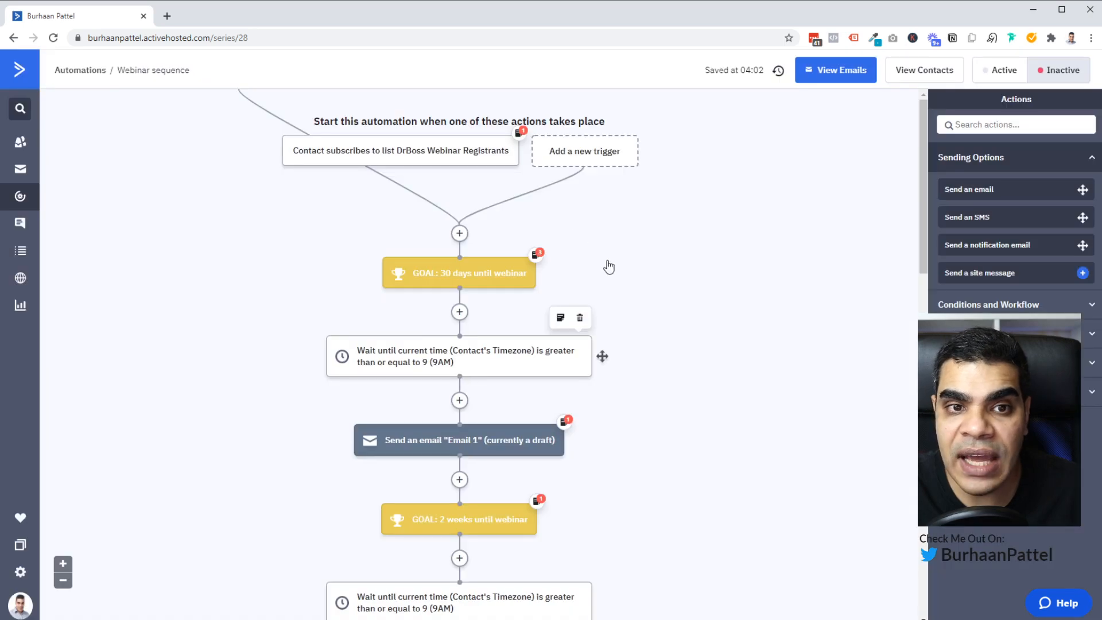
# - Try switching the wait condition below the 2-weeks-until-webinar goal to Current time (Asia/Bangkok)
pyautogui.scroll(-4, 689, 411)
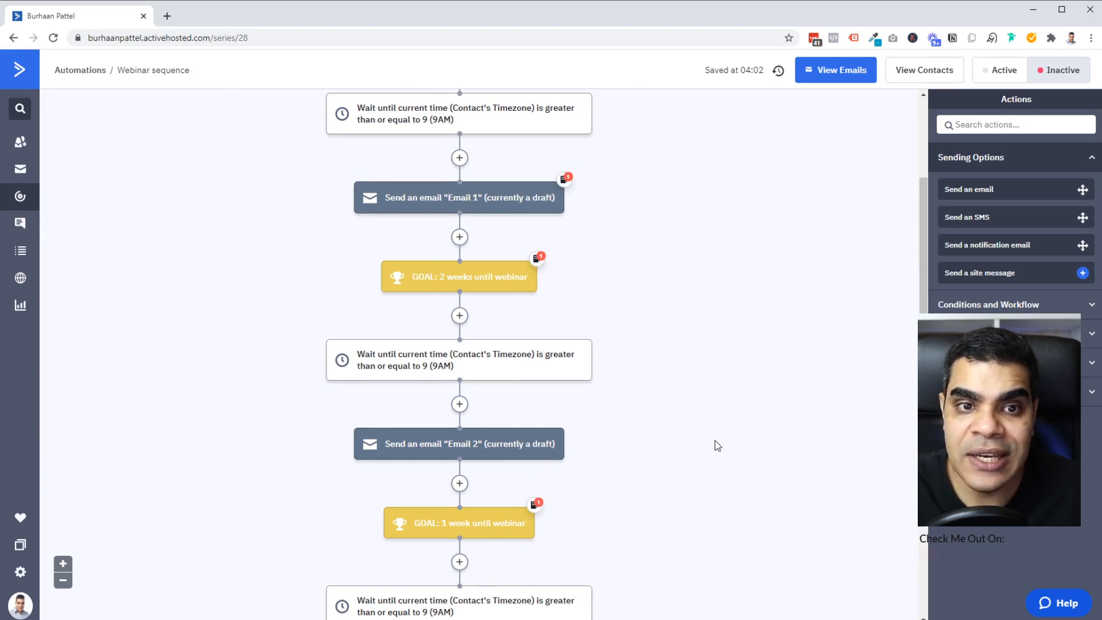
pyautogui.scroll(3, 595, 271)
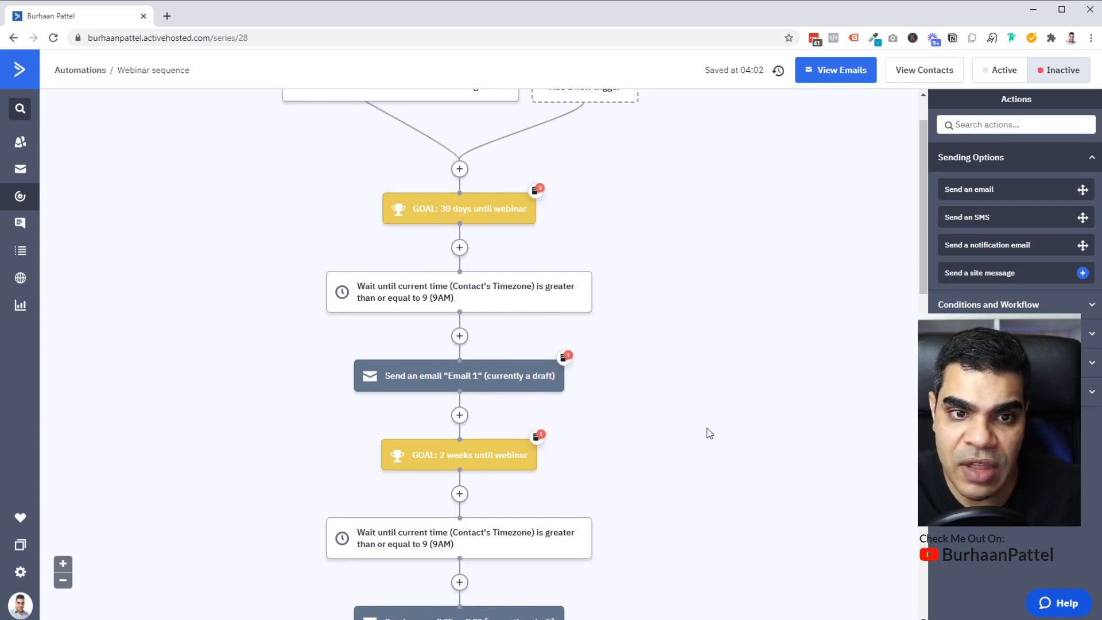
pyautogui.scroll(-2, 728, 425)
pyautogui.scroll(2, 724, 431)
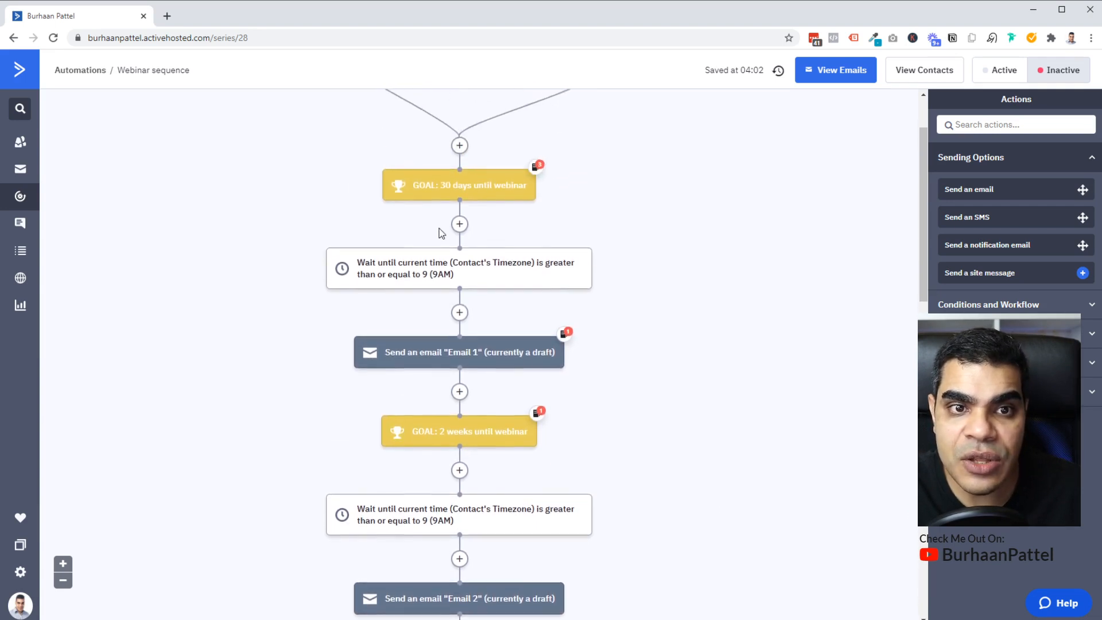
pyautogui.scroll(-3, 696, 433)
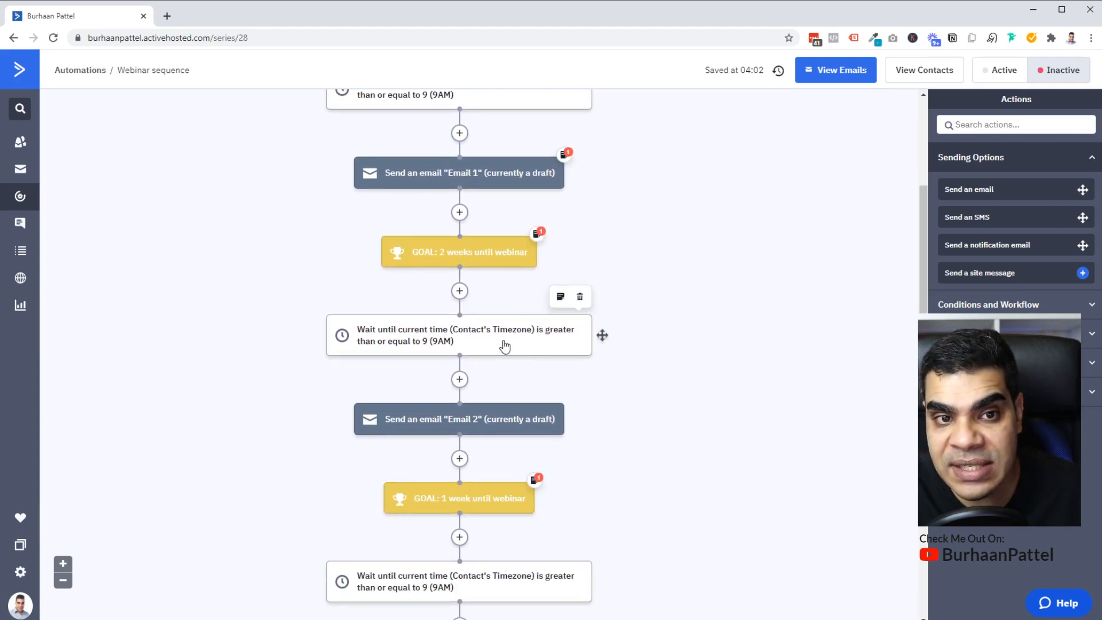
pyautogui.click(442, 343)
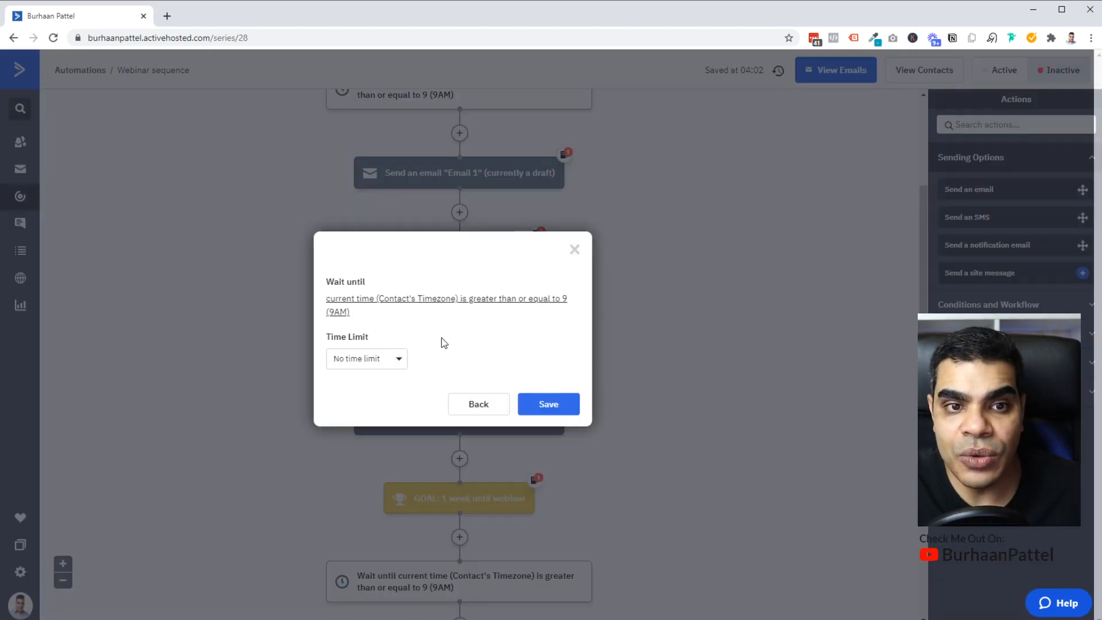
pyautogui.click(404, 299)
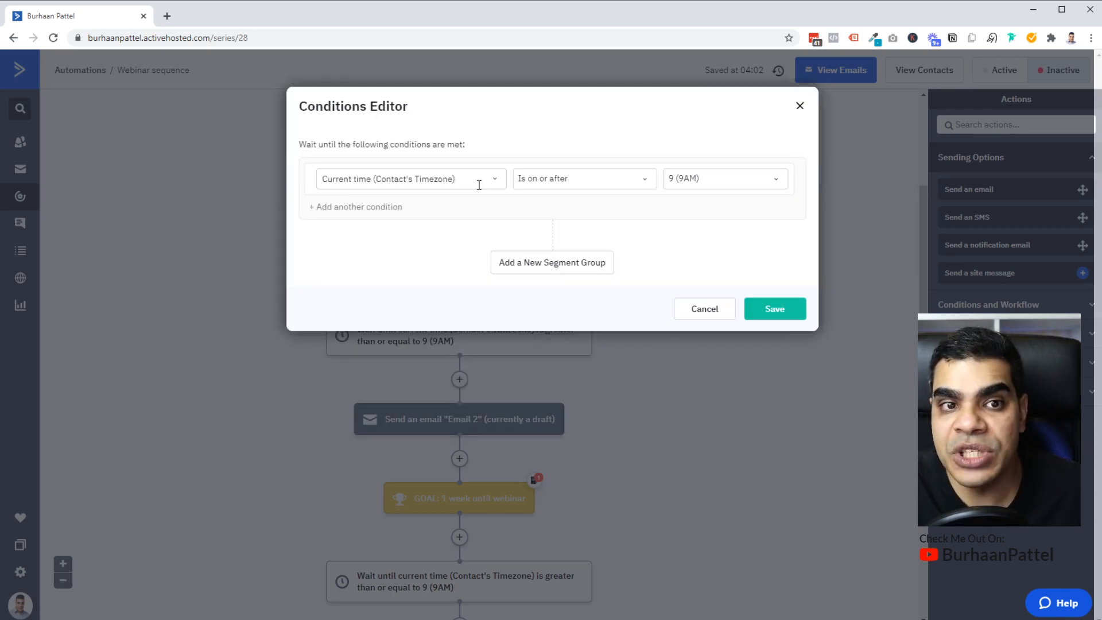
pyautogui.click(479, 178)
pyautogui.write('time')
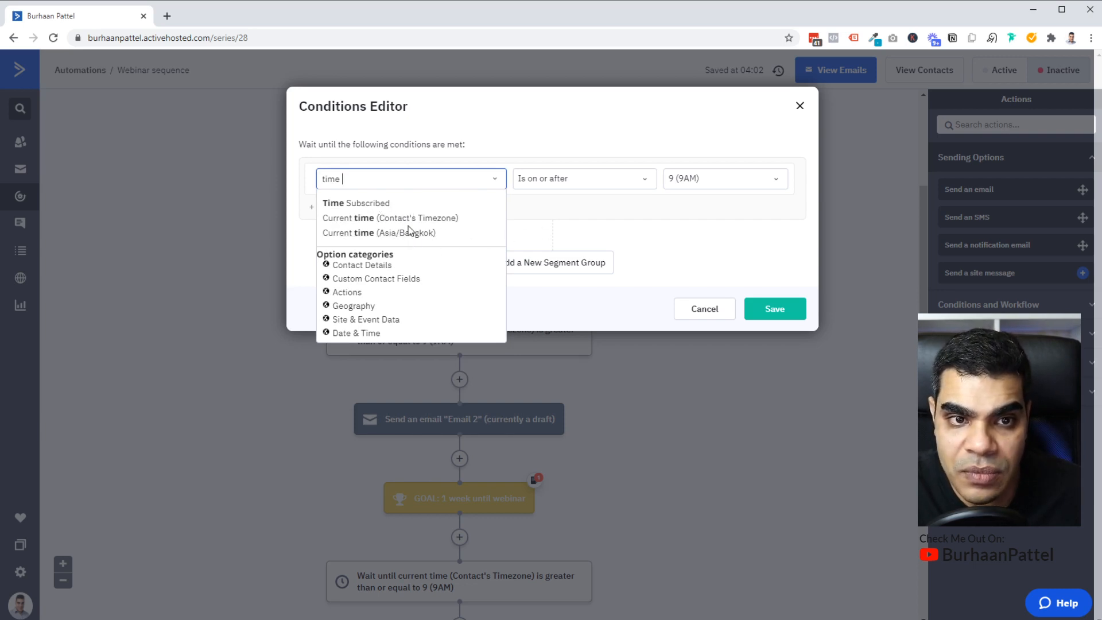
pyautogui.click(691, 219)
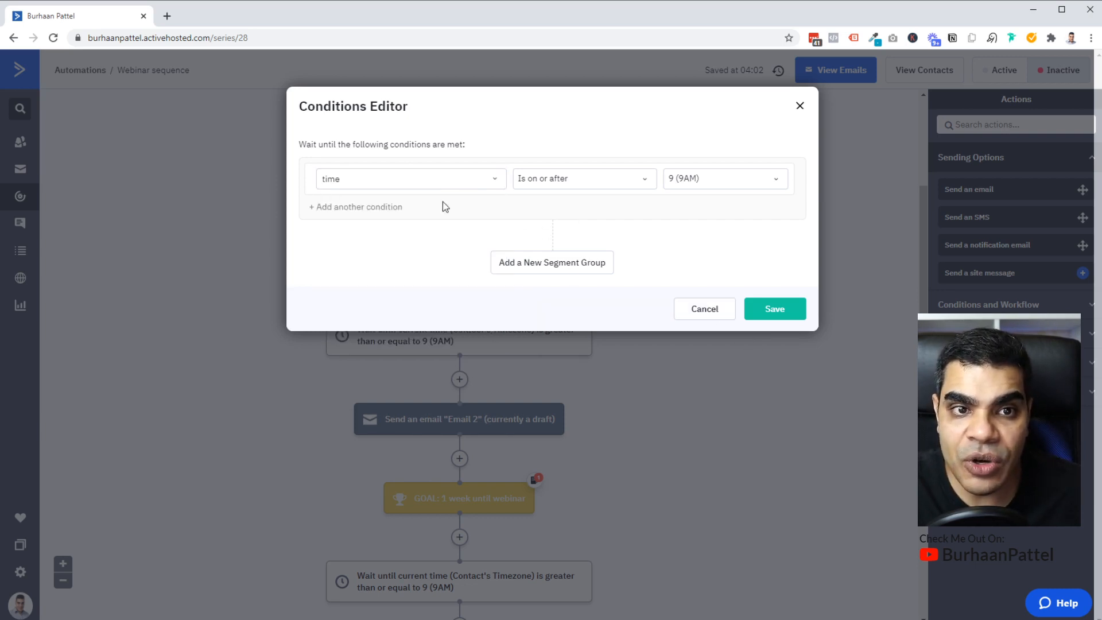
pyautogui.click(418, 179)
pyautogui.click(474, 235)
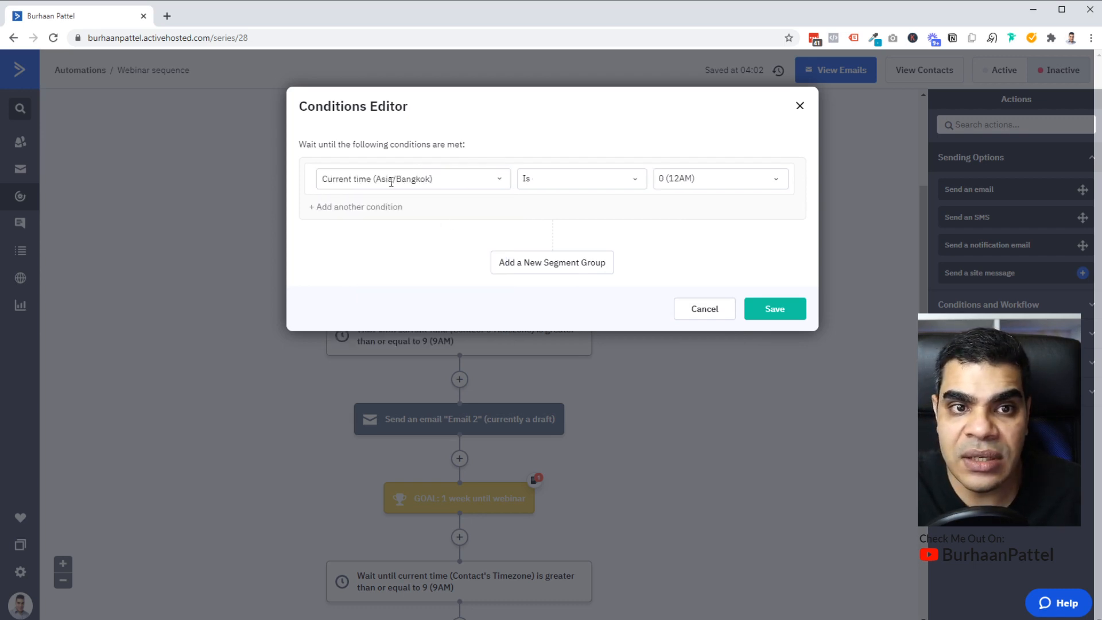
# - Try 21 (9PM) as the wait condition's hour, discard the condition changes and close the wait settings
pyautogui.click(712, 183)
pyautogui.scroll(-1, 718, 270)
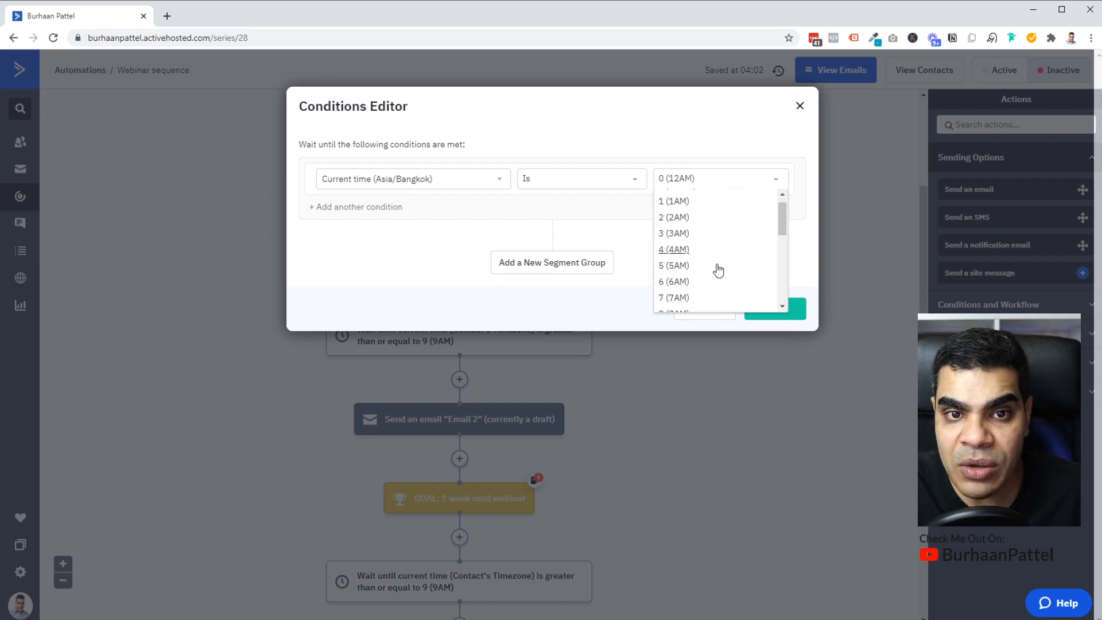
pyautogui.scroll(-5, 719, 271)
pyautogui.click(697, 276)
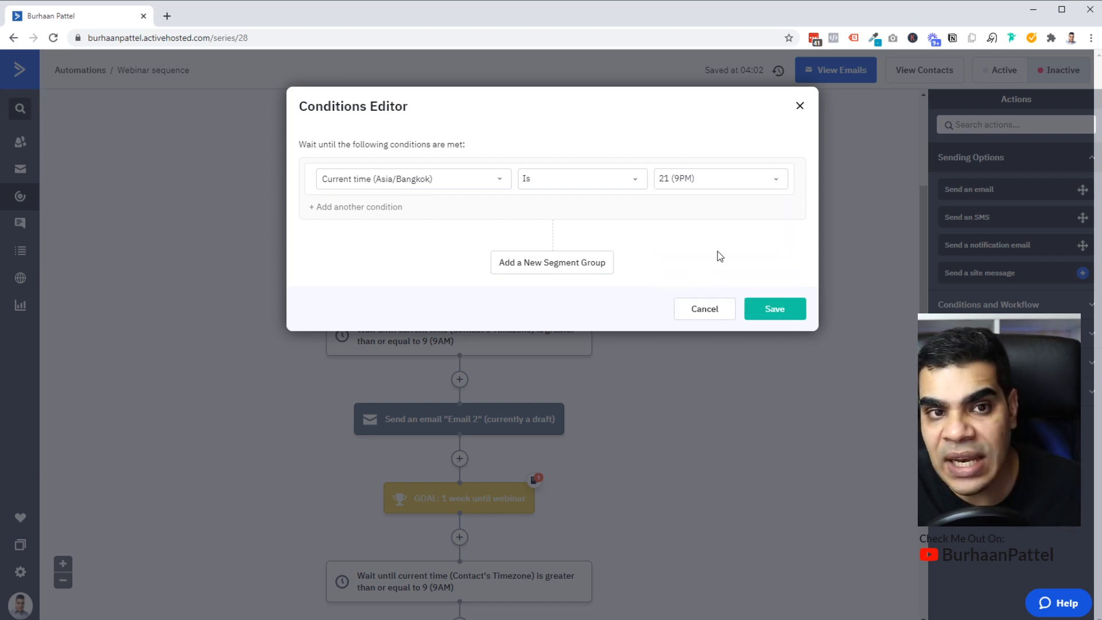
pyautogui.click(776, 335)
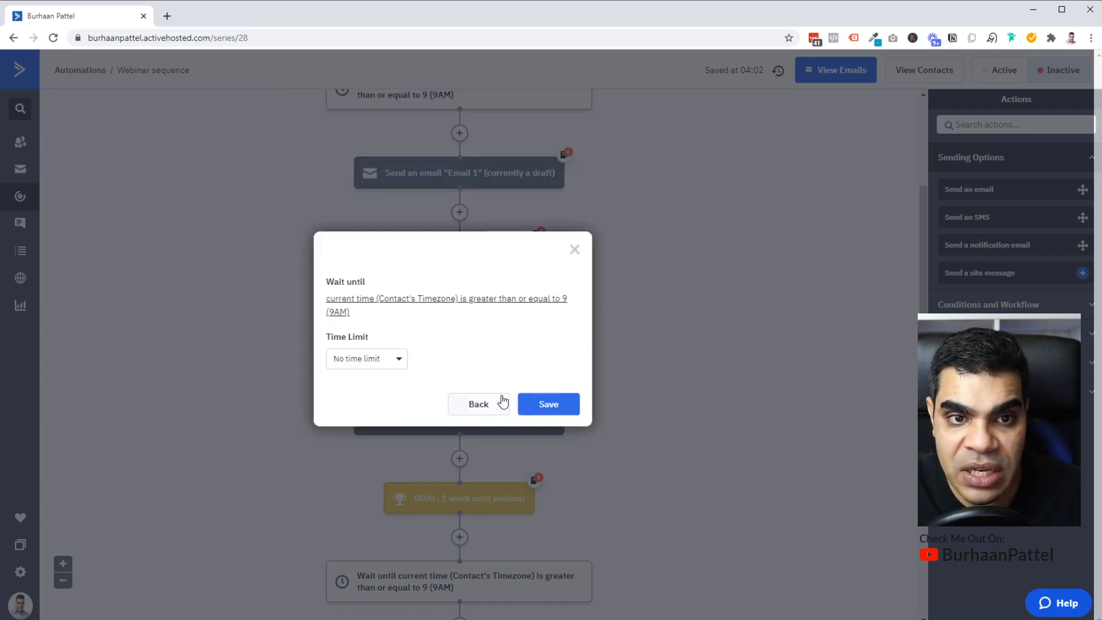
pyautogui.click(501, 402)
pyautogui.click(575, 249)
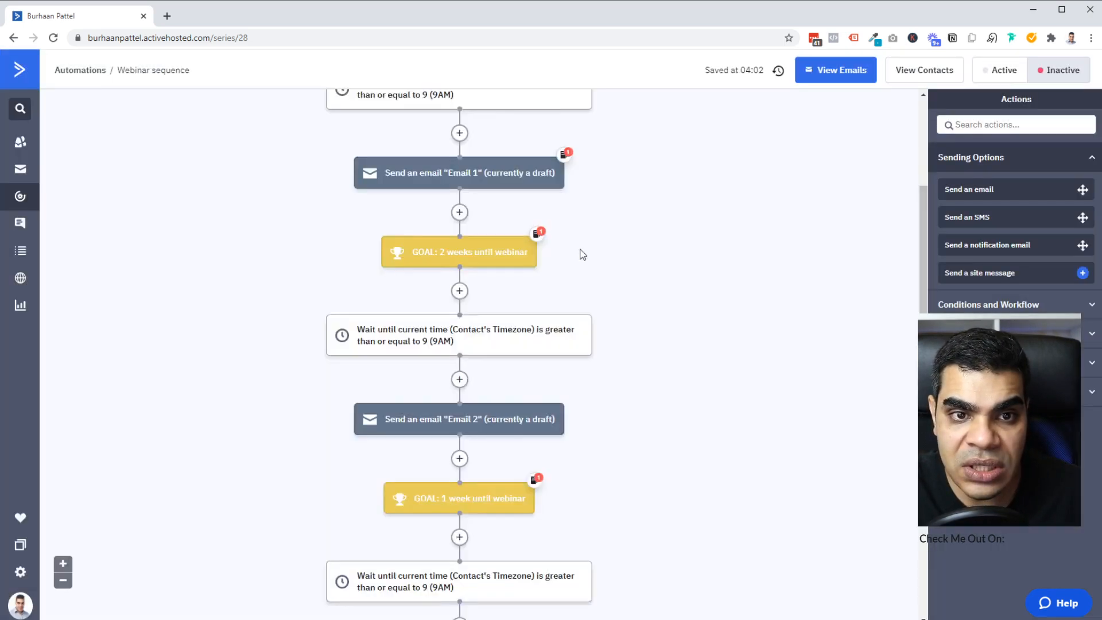
# - Open Email 1 for editing from its send-email action below the 30-days-until-webinar goal
pyautogui.scroll(-1, 712, 383)
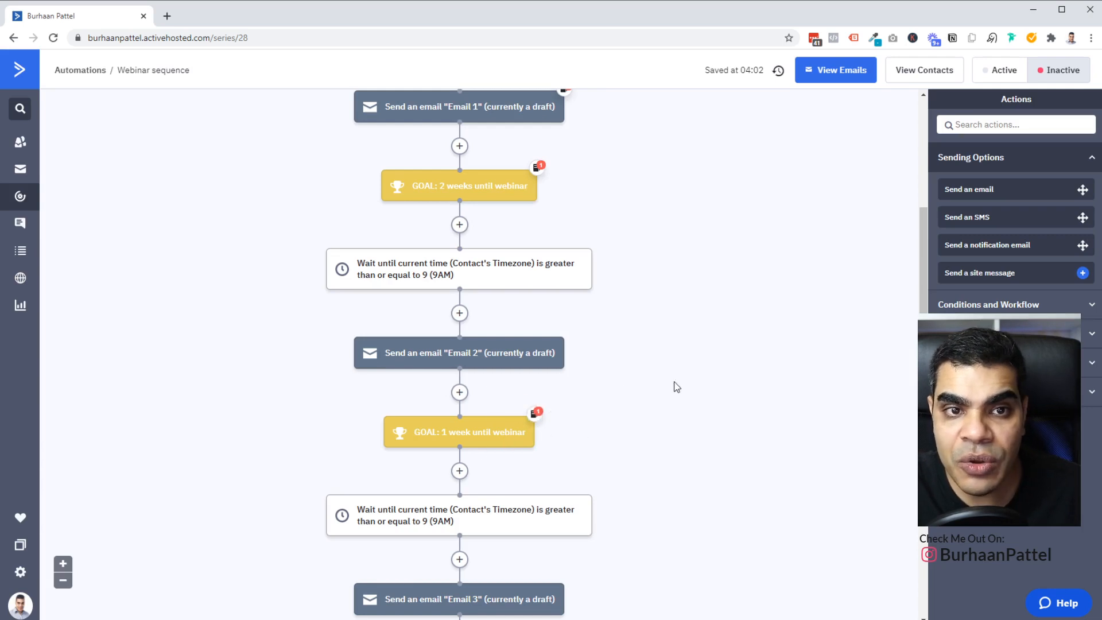
pyautogui.scroll(5, 674, 386)
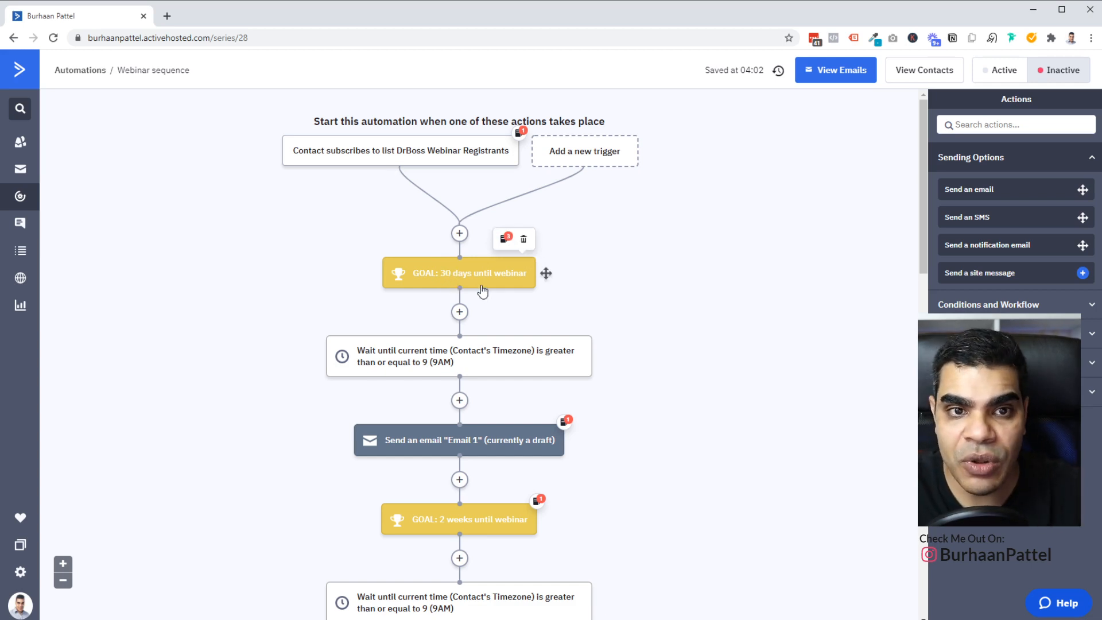
pyautogui.scroll(-3, 649, 346)
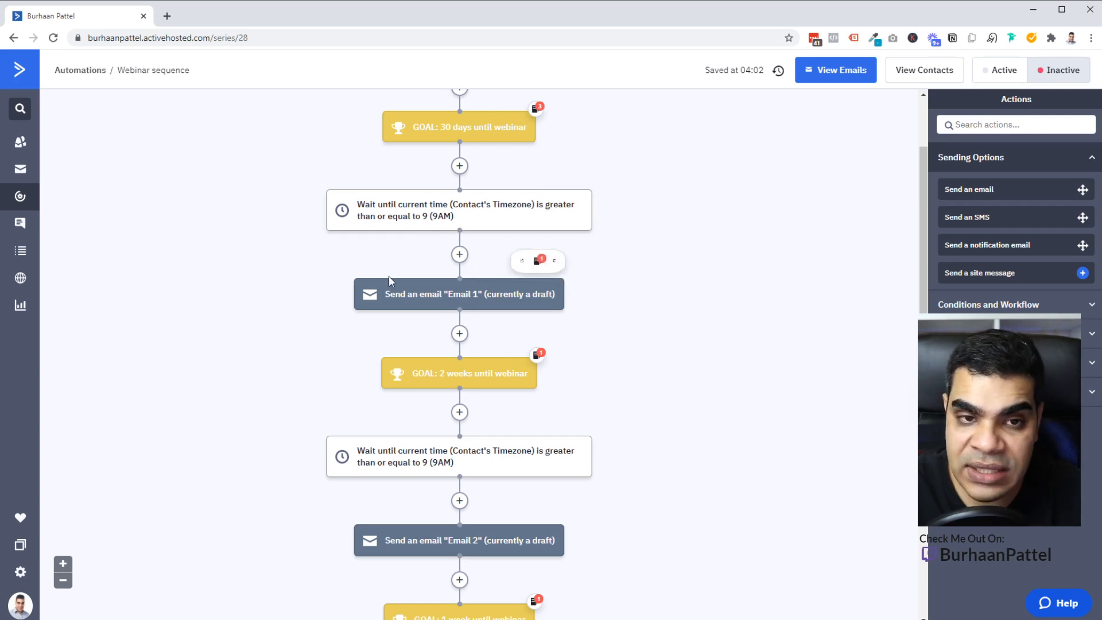
pyautogui.click(458, 297)
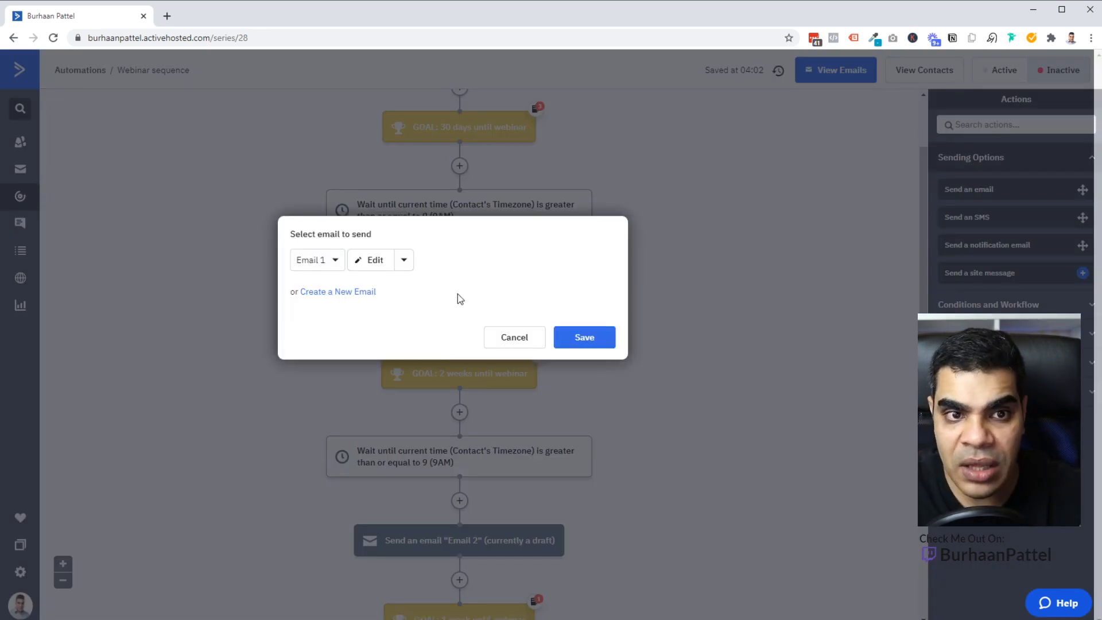
pyautogui.click(373, 261)
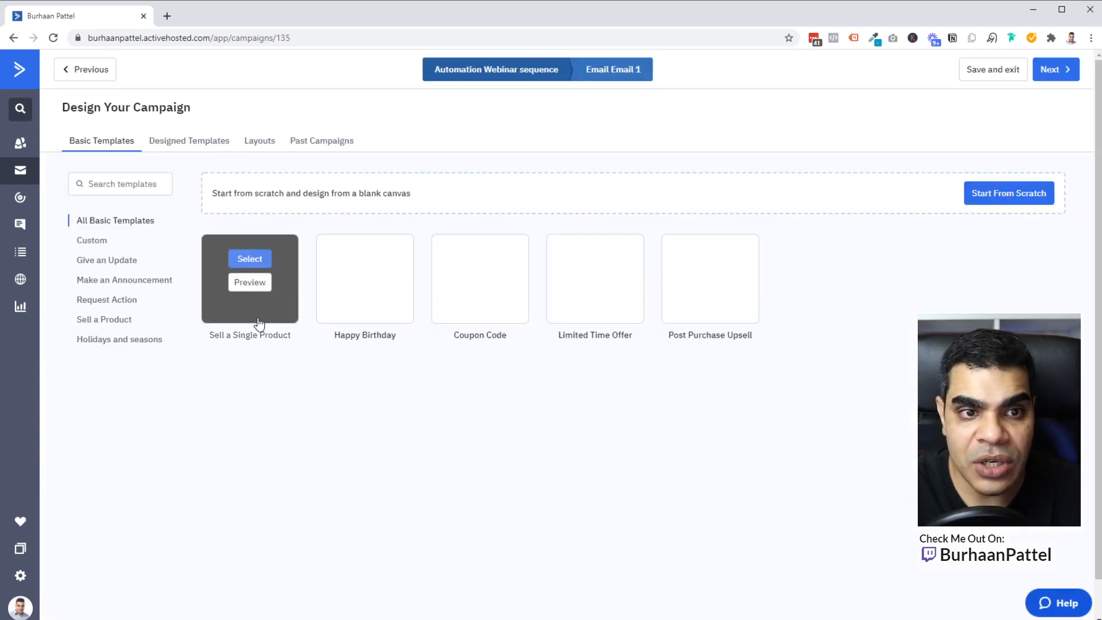
# - Look through the designed templates and past campaigns for Email 1, and return to the automation
pyautogui.click(185, 142)
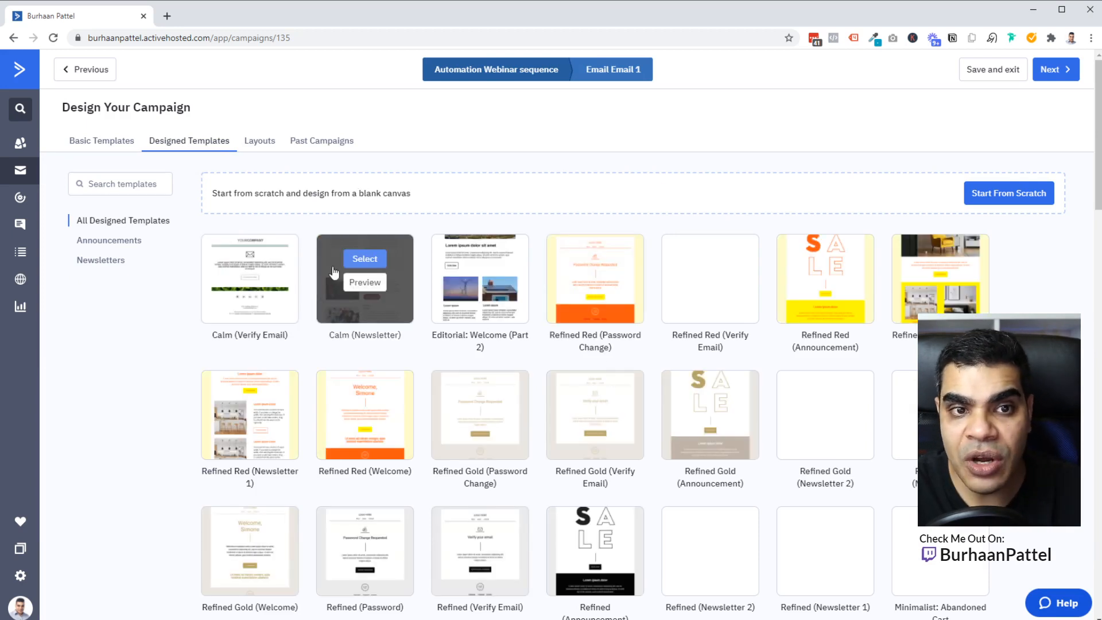
pyautogui.click(310, 142)
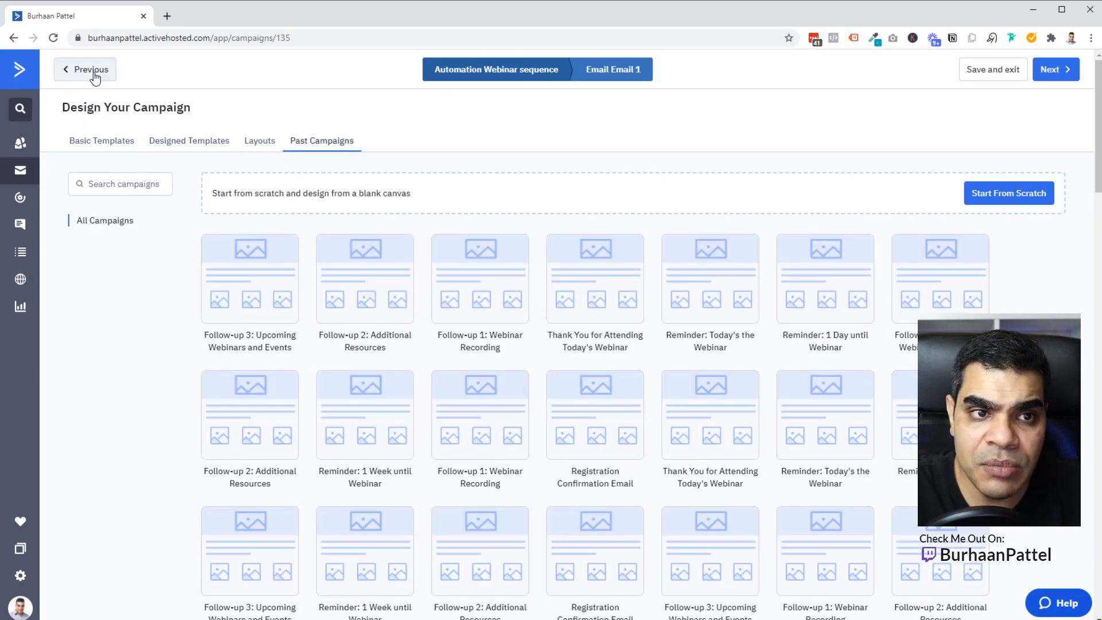
pyautogui.click(971, 75)
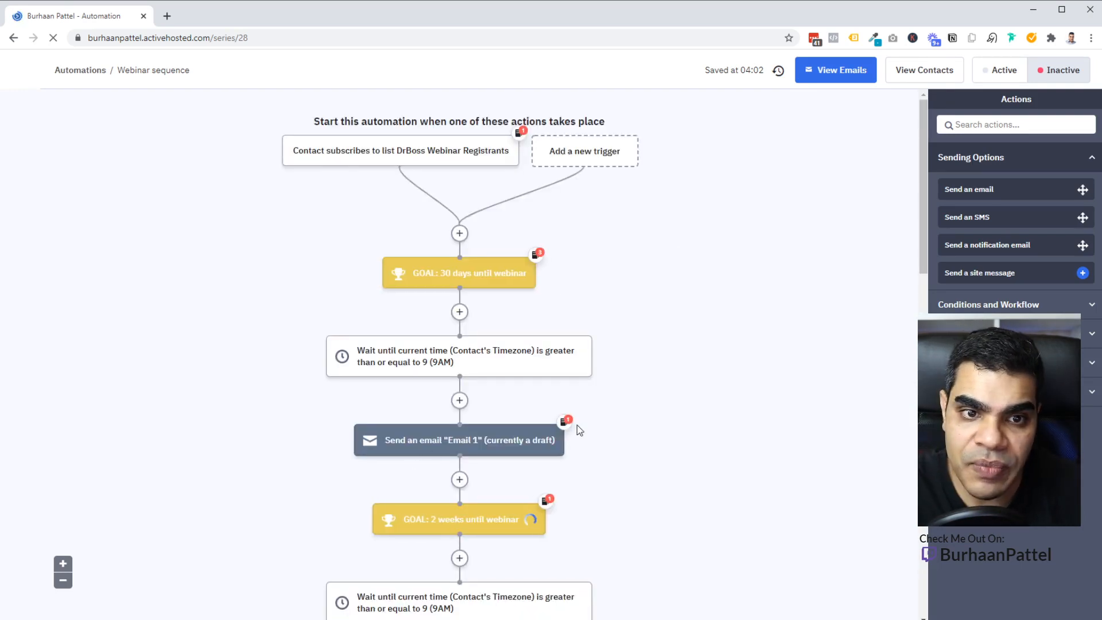
# - Add a wait of 30 minutes between the day-before-webinar 9AM wait and the "Day before webinar" email
pyautogui.scroll(-4, 683, 418)
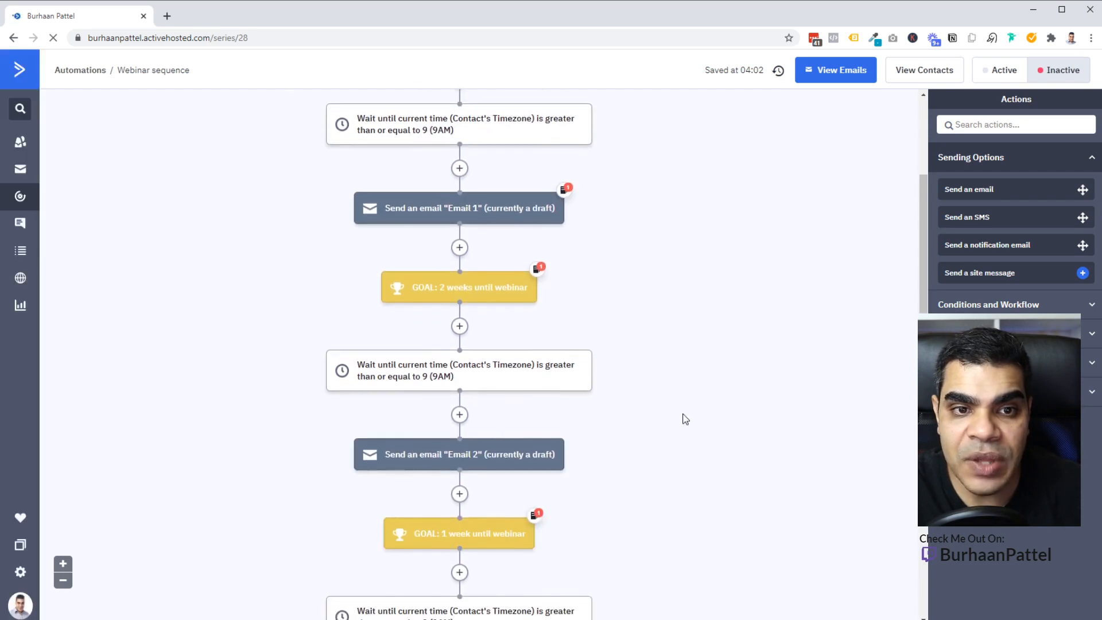
pyautogui.moveTo(450, 291)
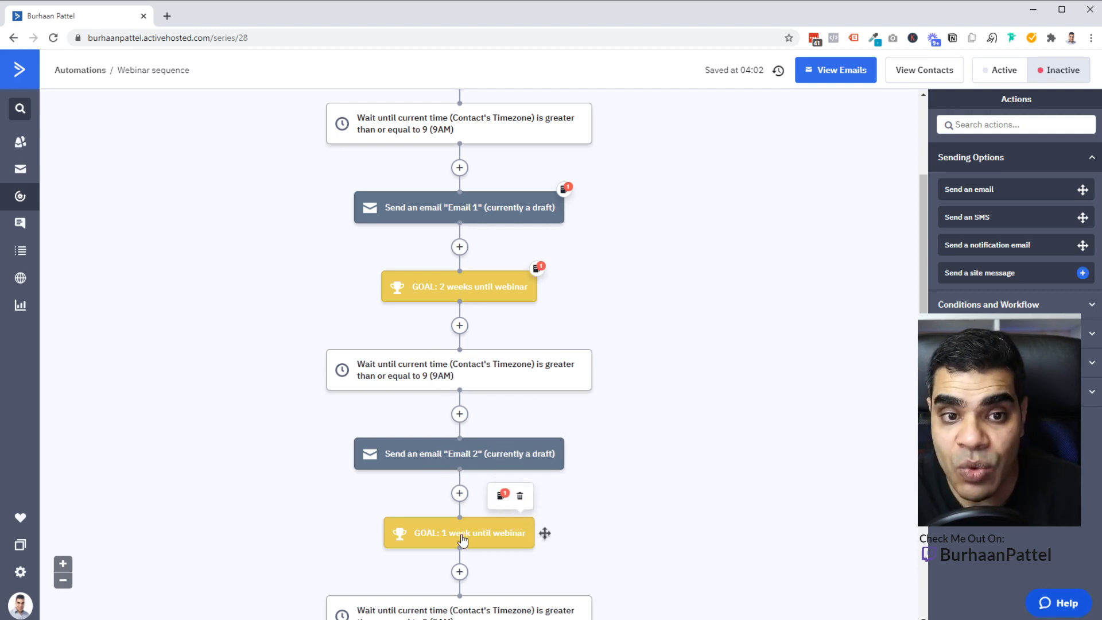
pyautogui.scroll(-5, 624, 504)
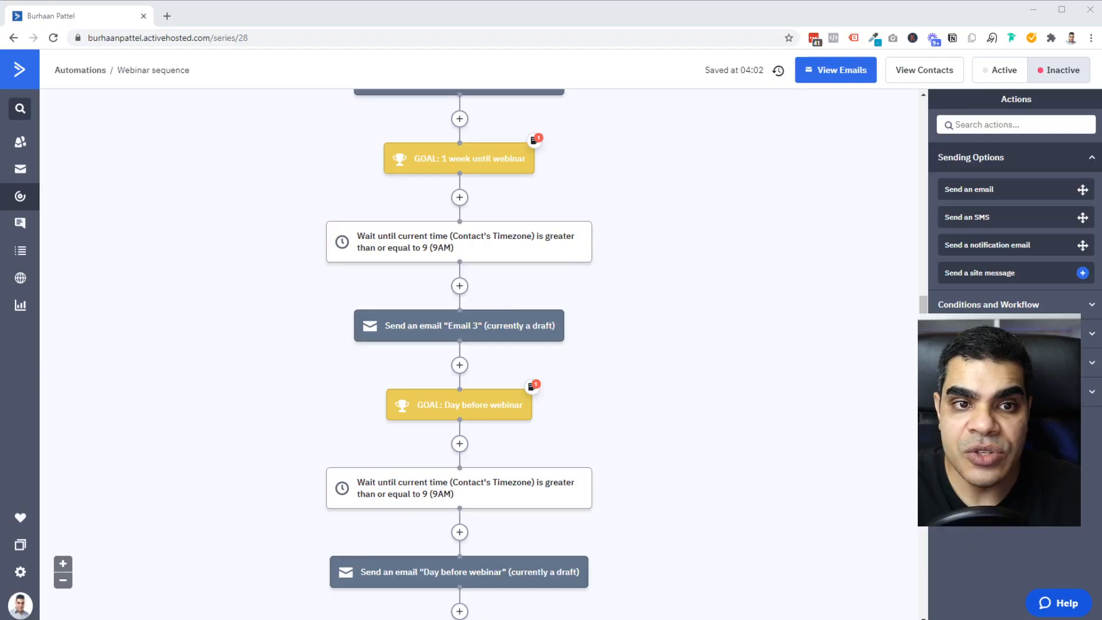
pyautogui.moveTo(601, 241)
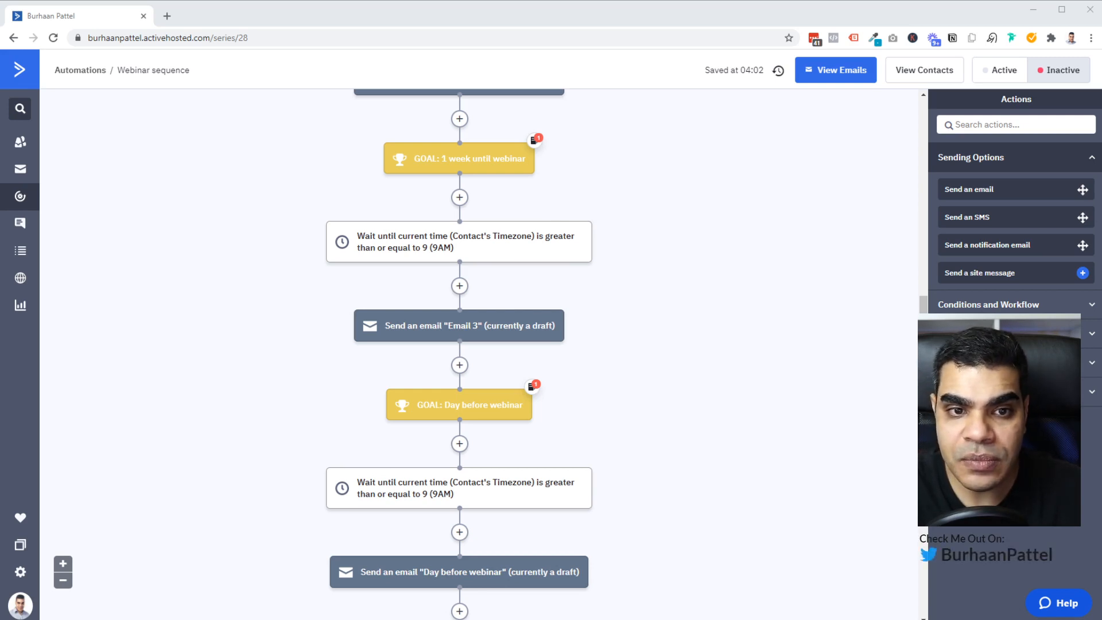
pyautogui.scroll(-4, 603, 490)
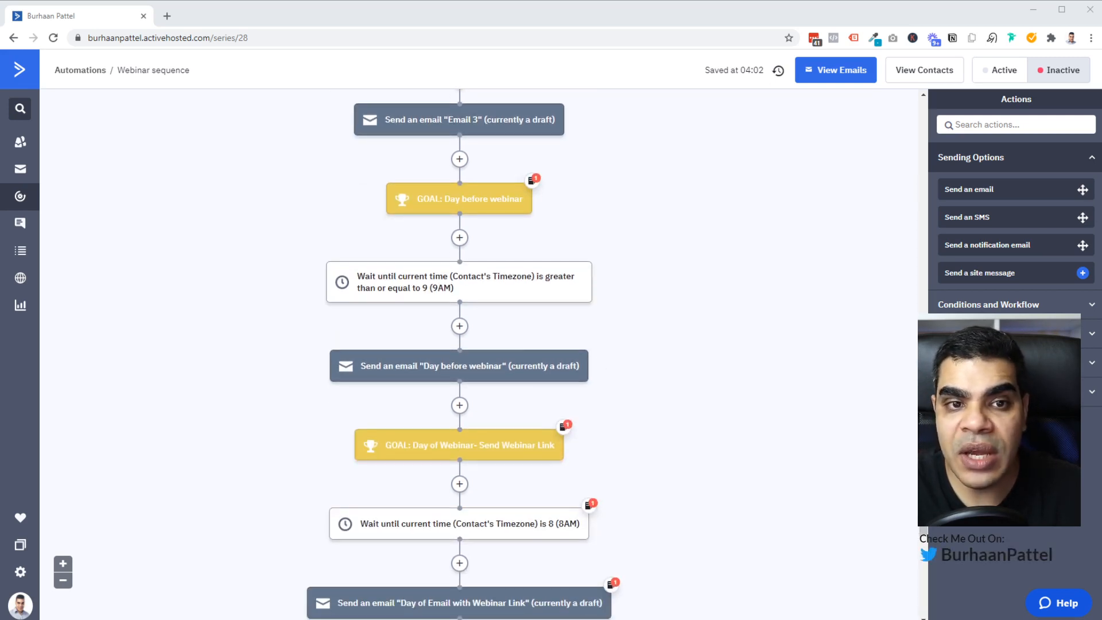
pyautogui.click(460, 326)
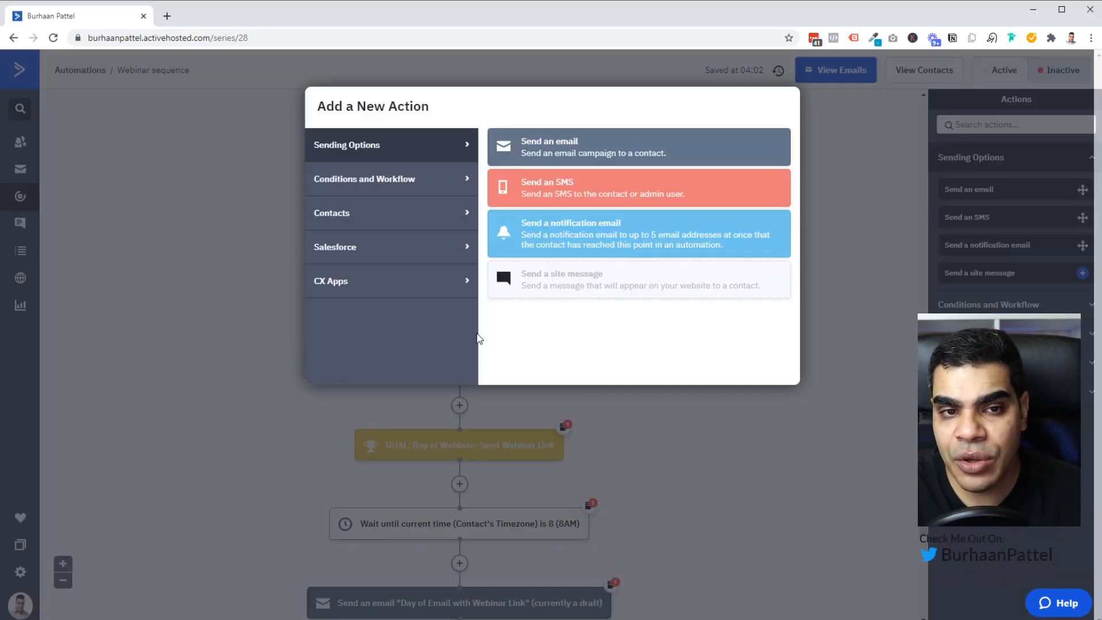
pyautogui.click(360, 177)
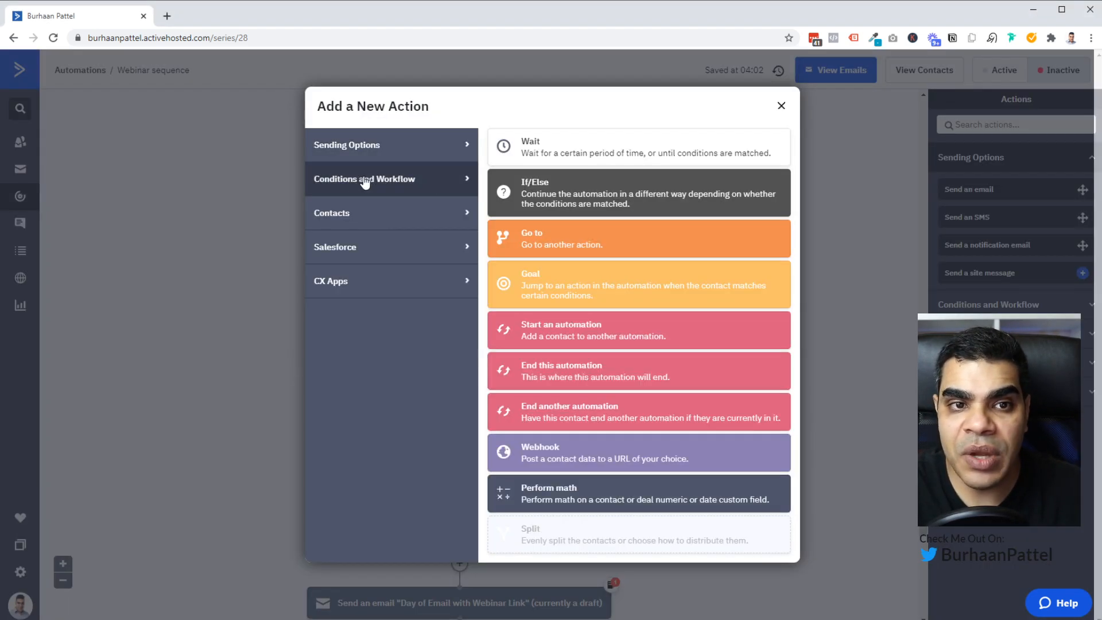
pyautogui.click(562, 152)
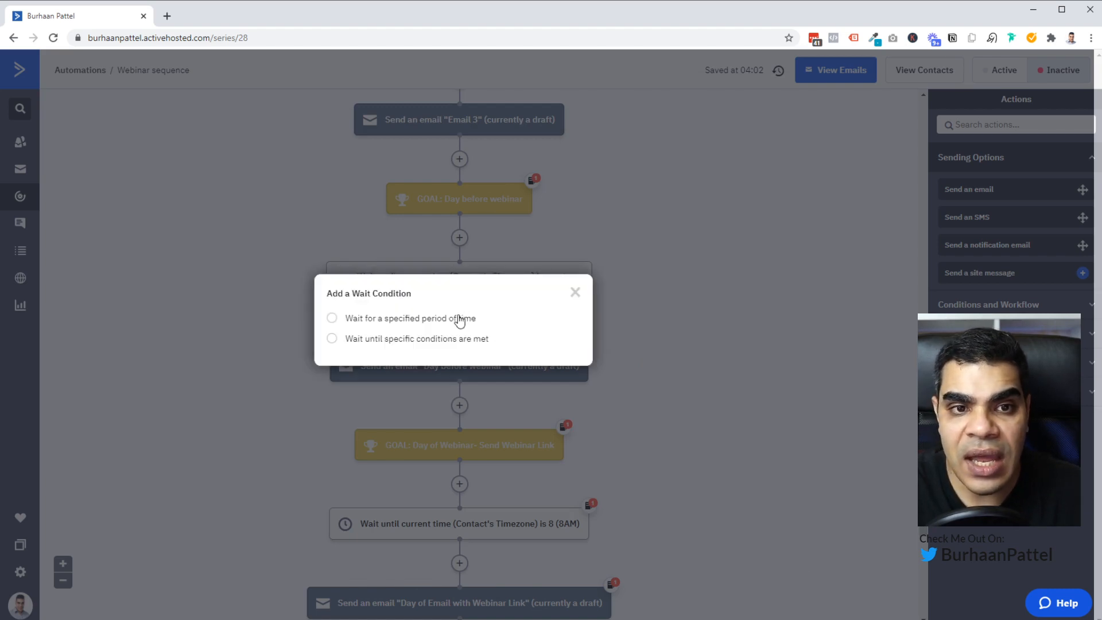
pyautogui.click(459, 319)
pyautogui.doubleClick(491, 331)
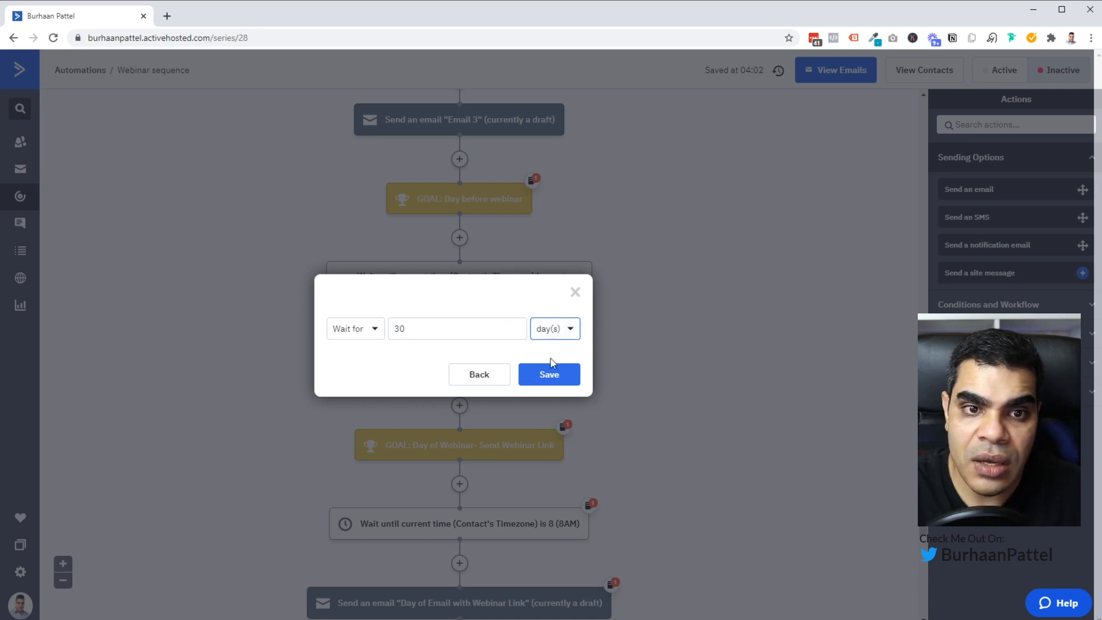
pyautogui.click(563, 332)
pyautogui.click(554, 356)
pyautogui.click(549, 375)
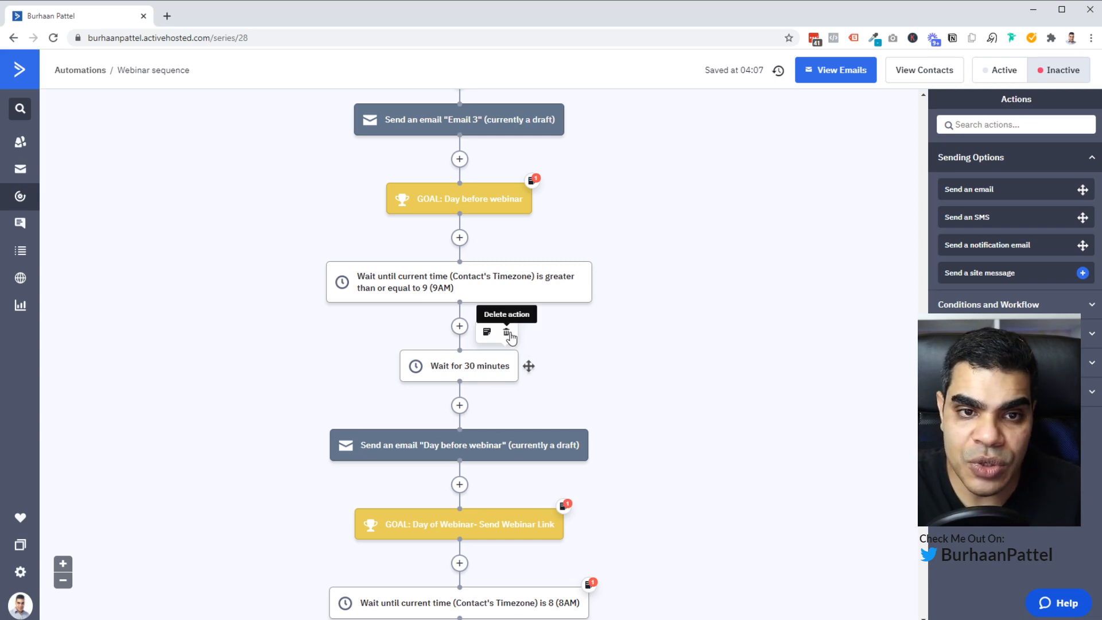
# - Delete the 30-minute wait above the "Day before webinar" email
pyautogui.click(506, 332)
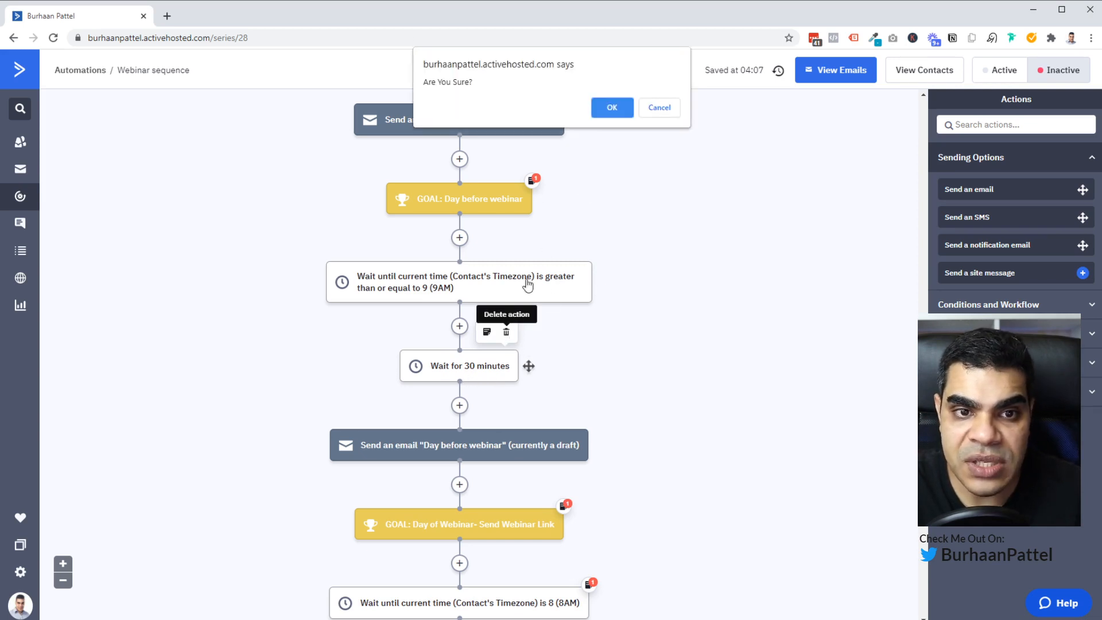
pyautogui.click(608, 111)
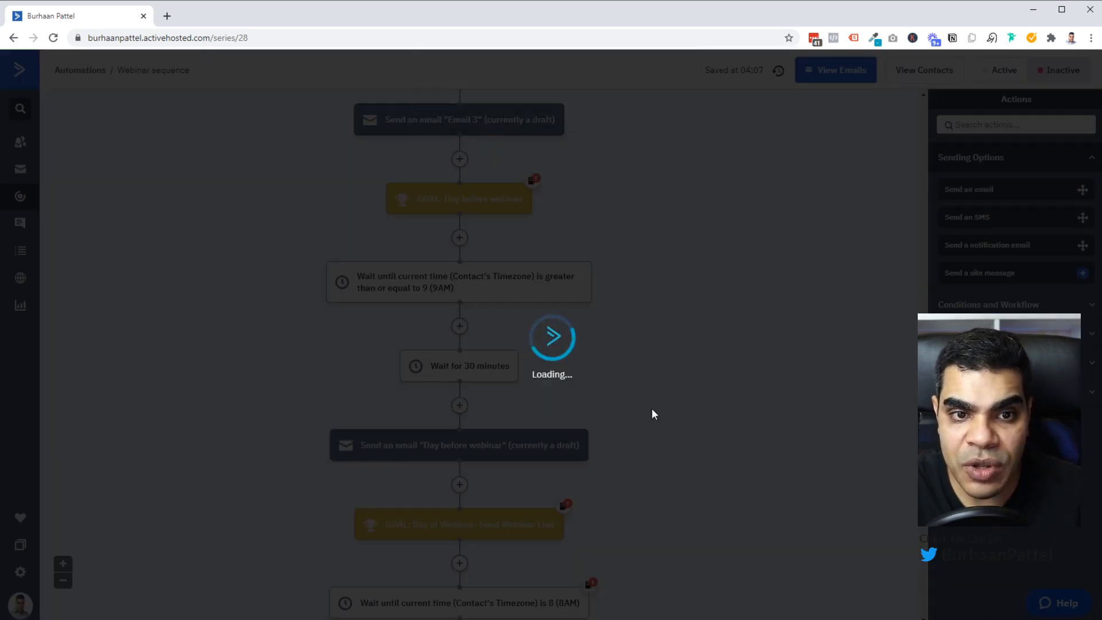
# - Try adding a wait between the "Day of Email with Webinar Link" email and the end of the automation
pyautogui.scroll(-5, 661, 410)
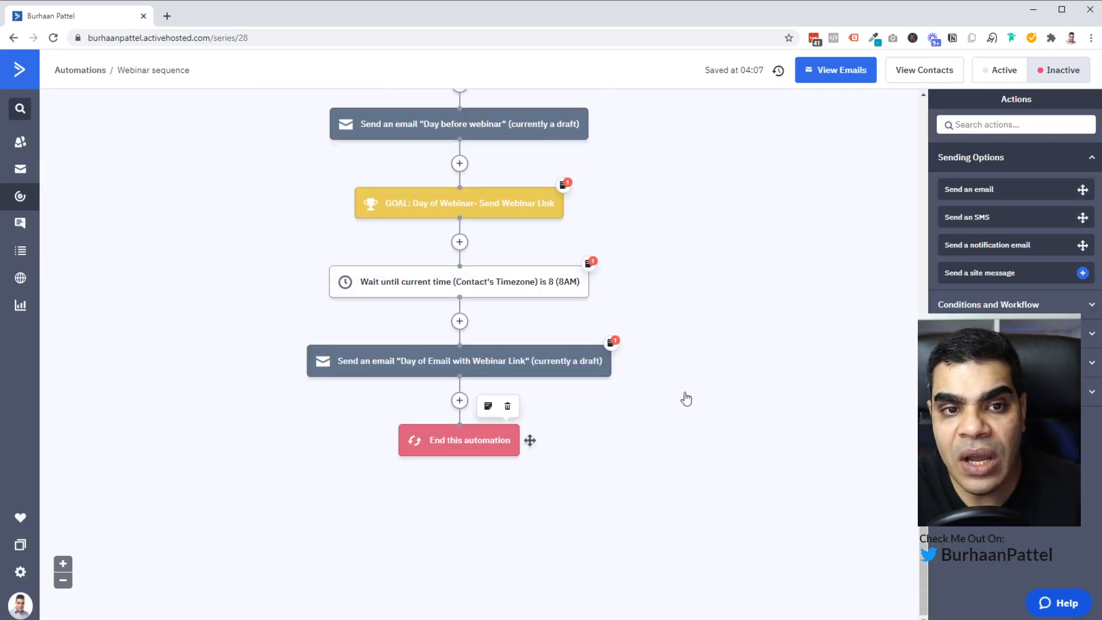
pyautogui.click(461, 402)
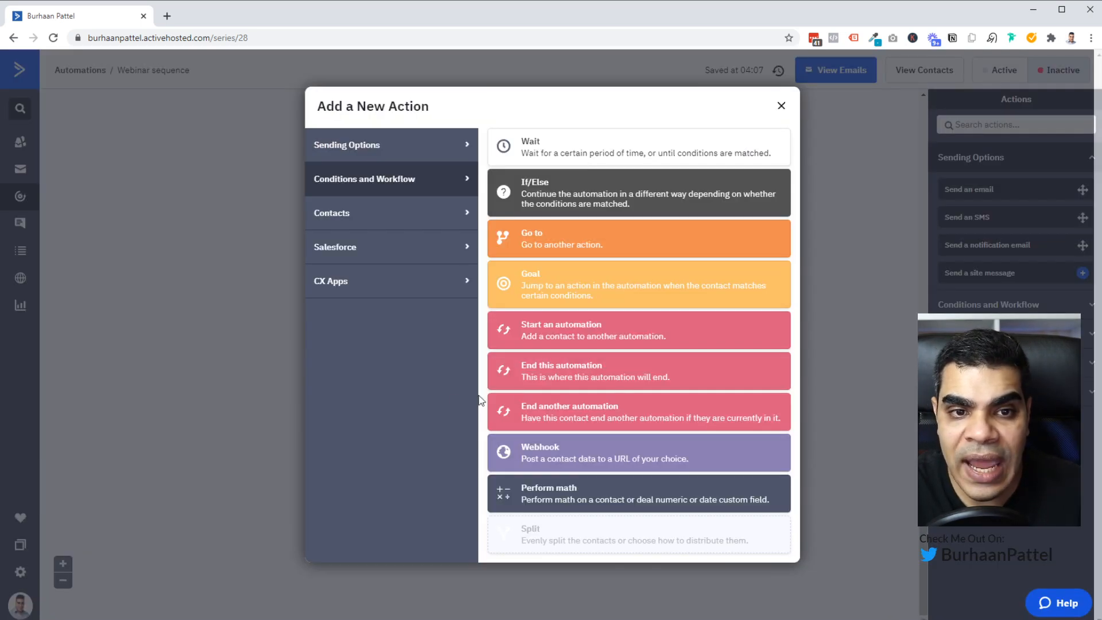
pyautogui.click(570, 154)
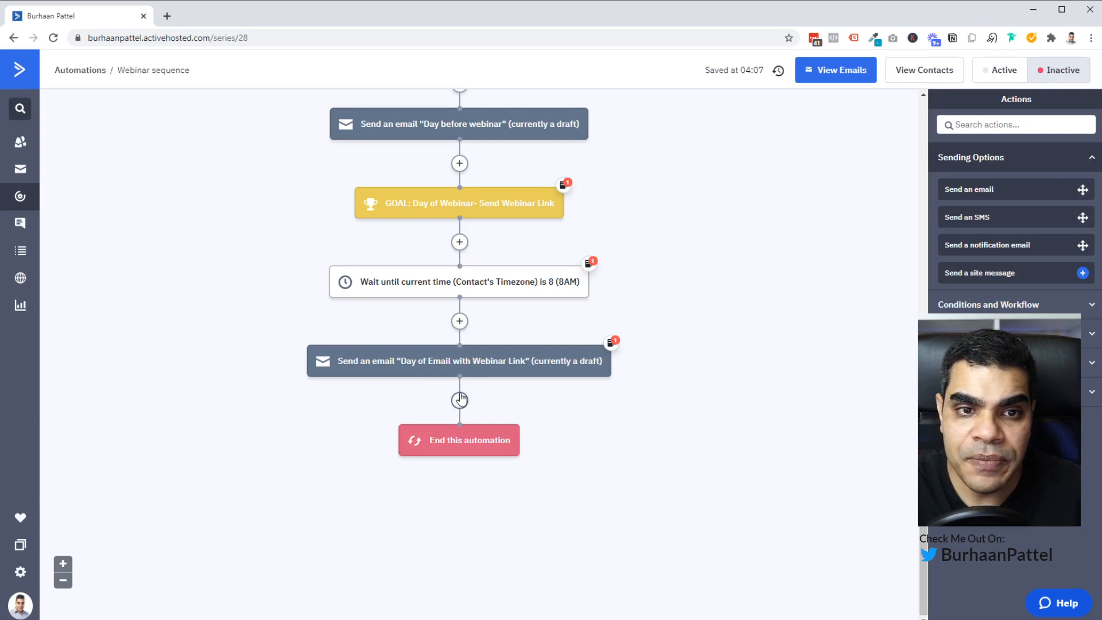
pyautogui.click(459, 400)
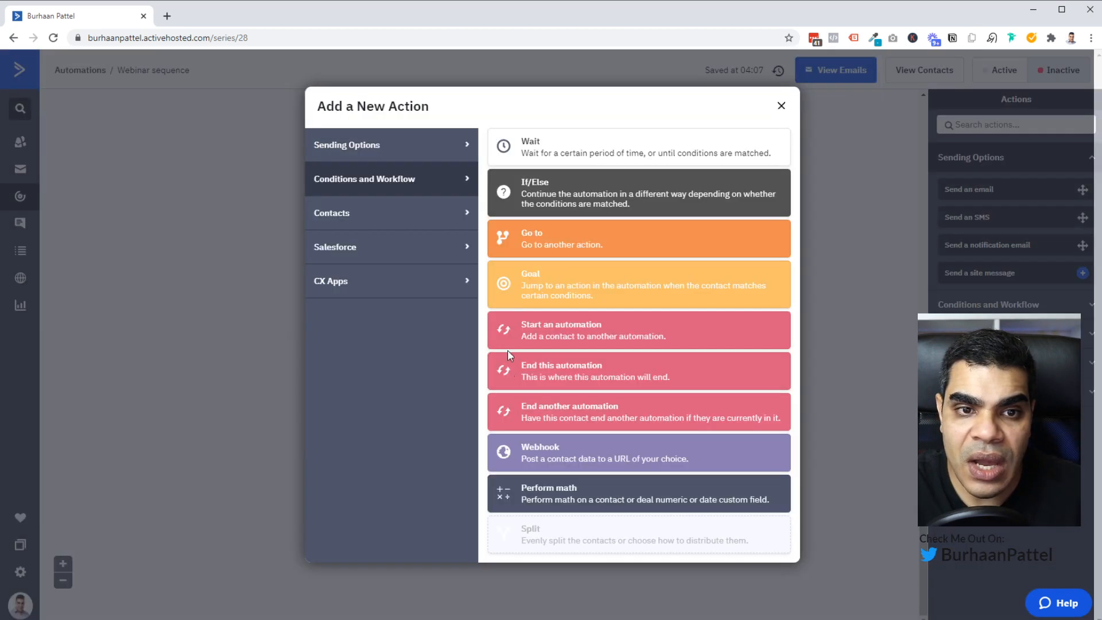
pyautogui.click(576, 154)
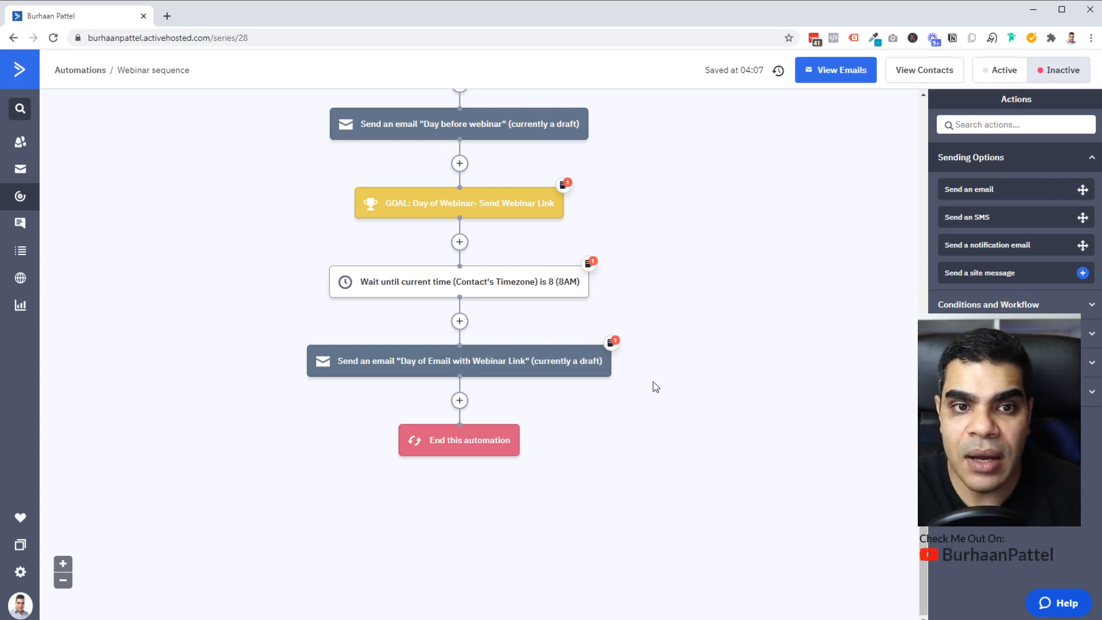
# - Add an action that tags contacts "Webinar Name Date" directly above the 30-days-until-webinar goal
pyautogui.scroll(10, 678, 389)
pyautogui.scroll(7, 678, 388)
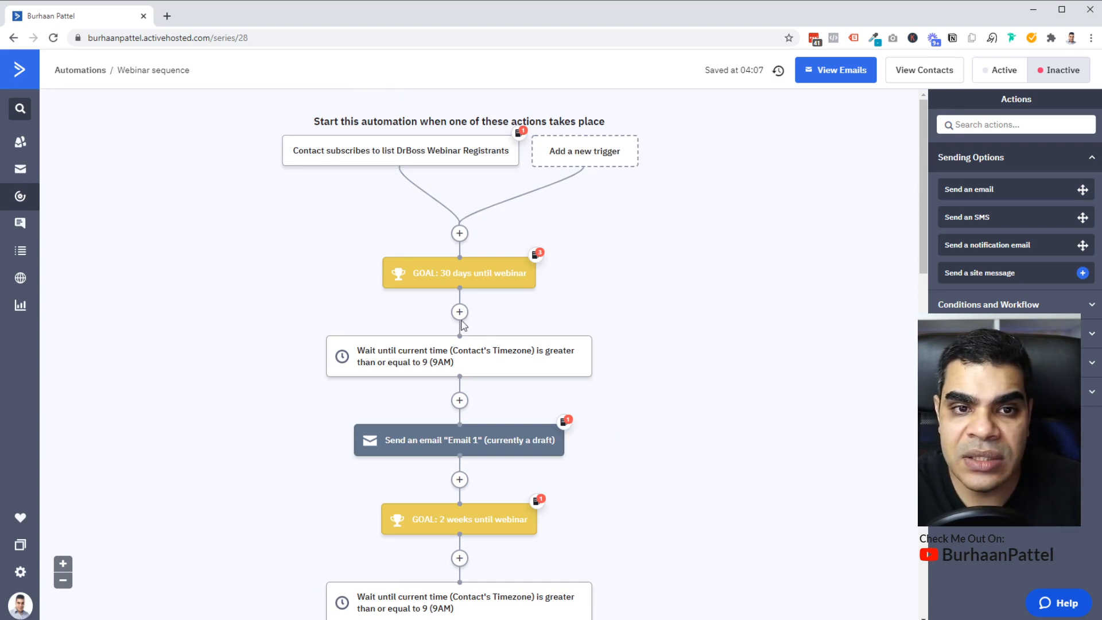
pyautogui.click(1091, 333)
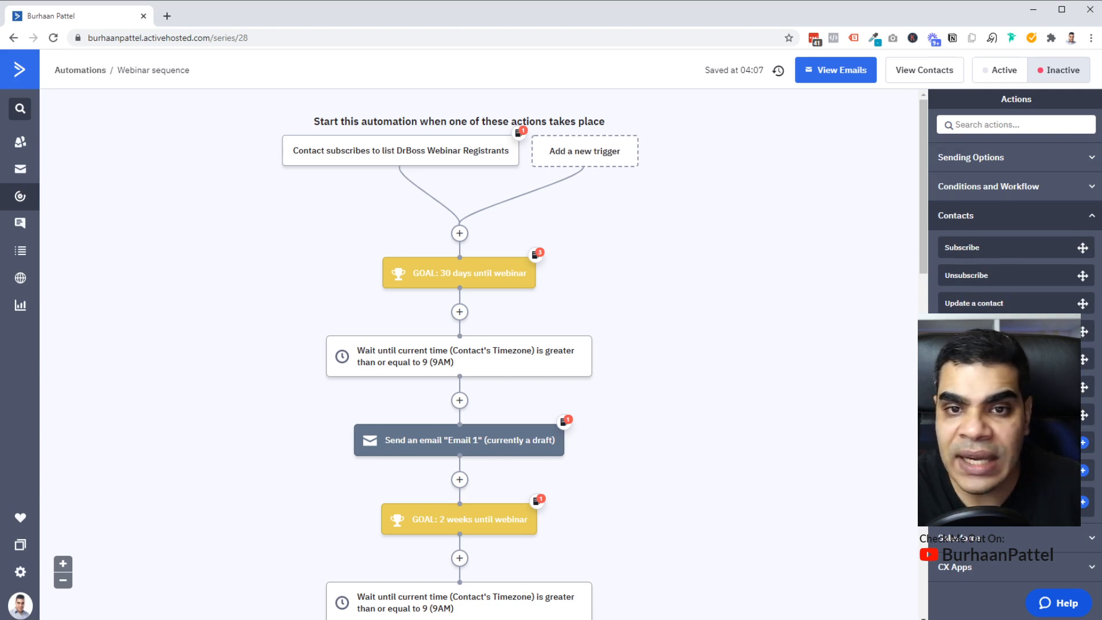
pyautogui.moveTo(1084, 331); pyautogui.dragTo(494, 244)
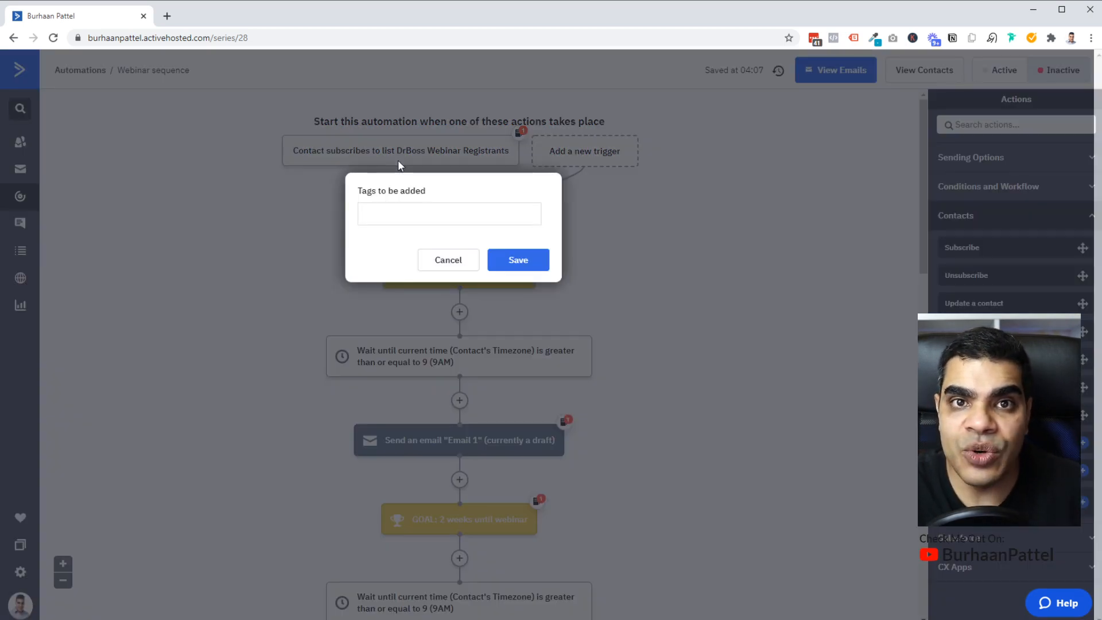
pyautogui.click(475, 211)
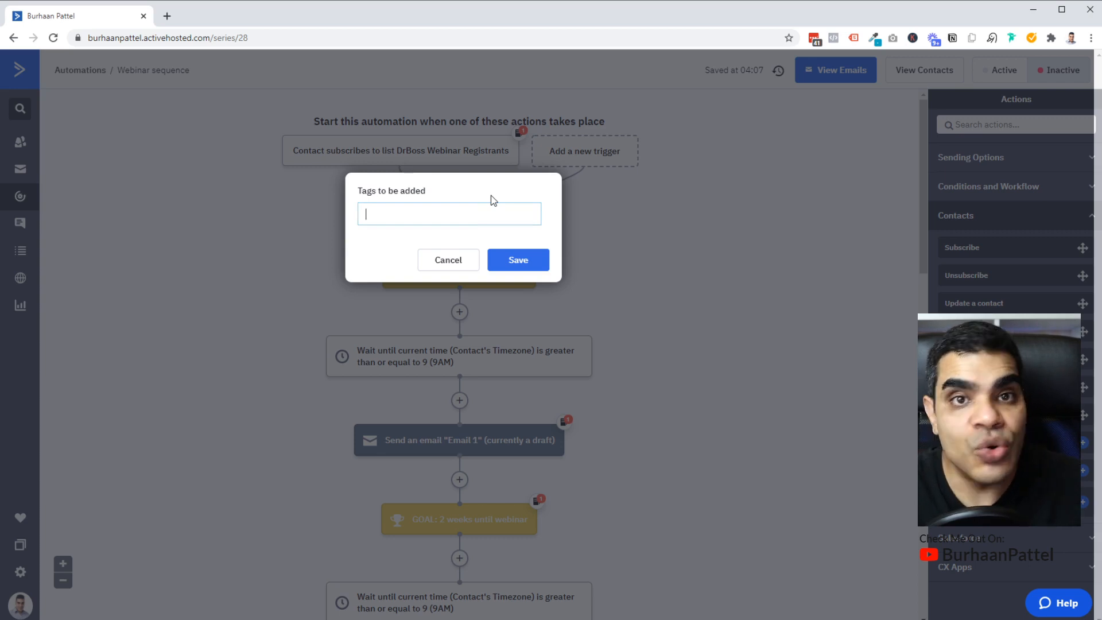
pyautogui.write('W')
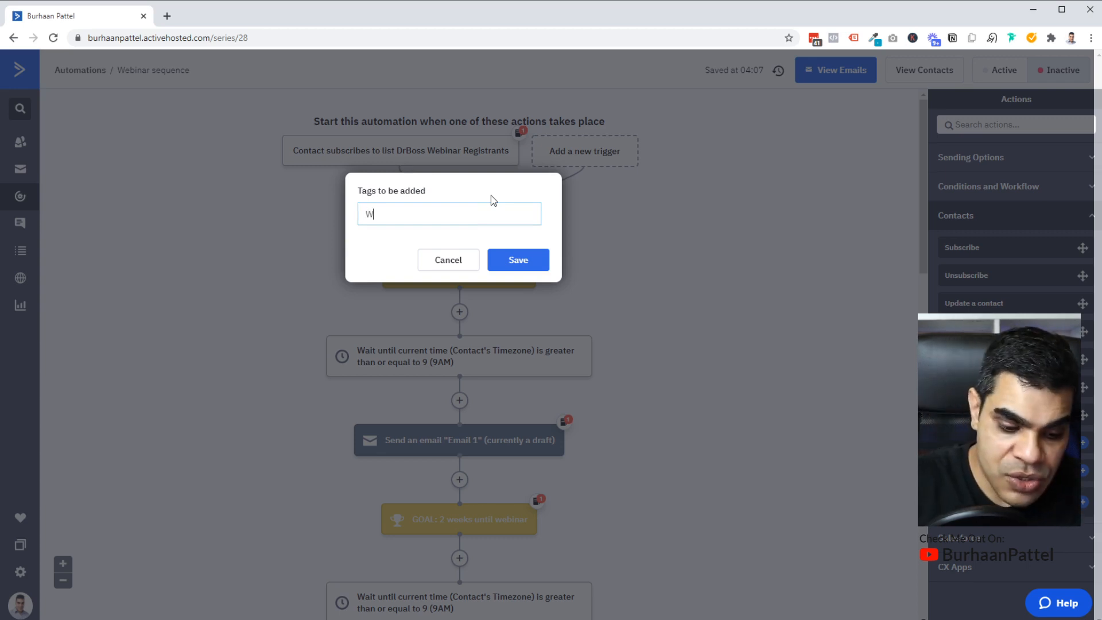
pyautogui.write('ebinar Name')
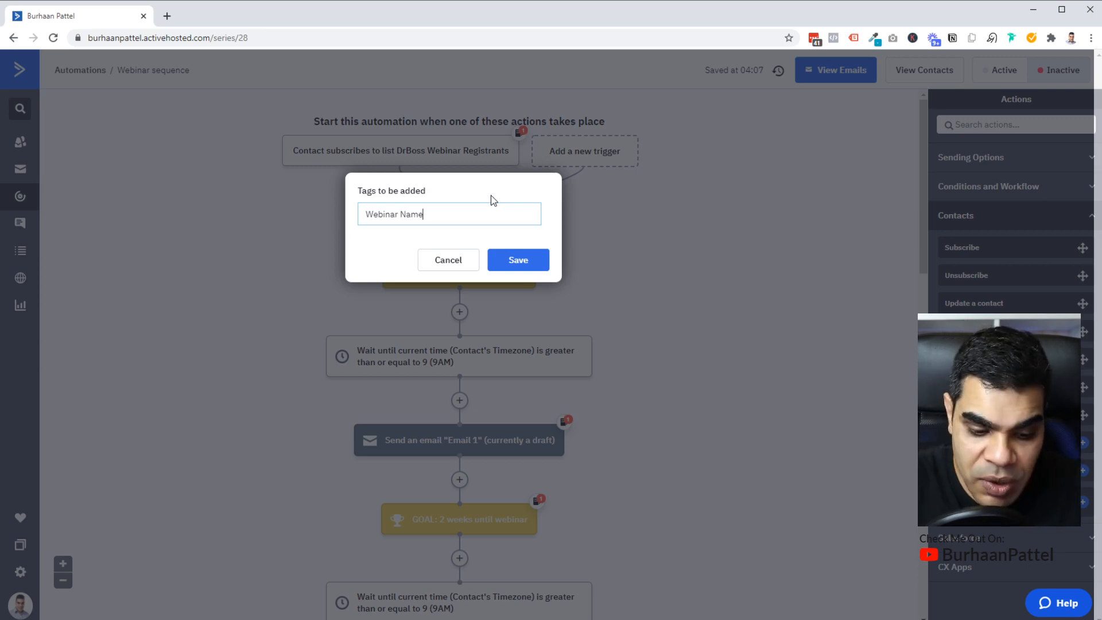
pyautogui.write(' Date')
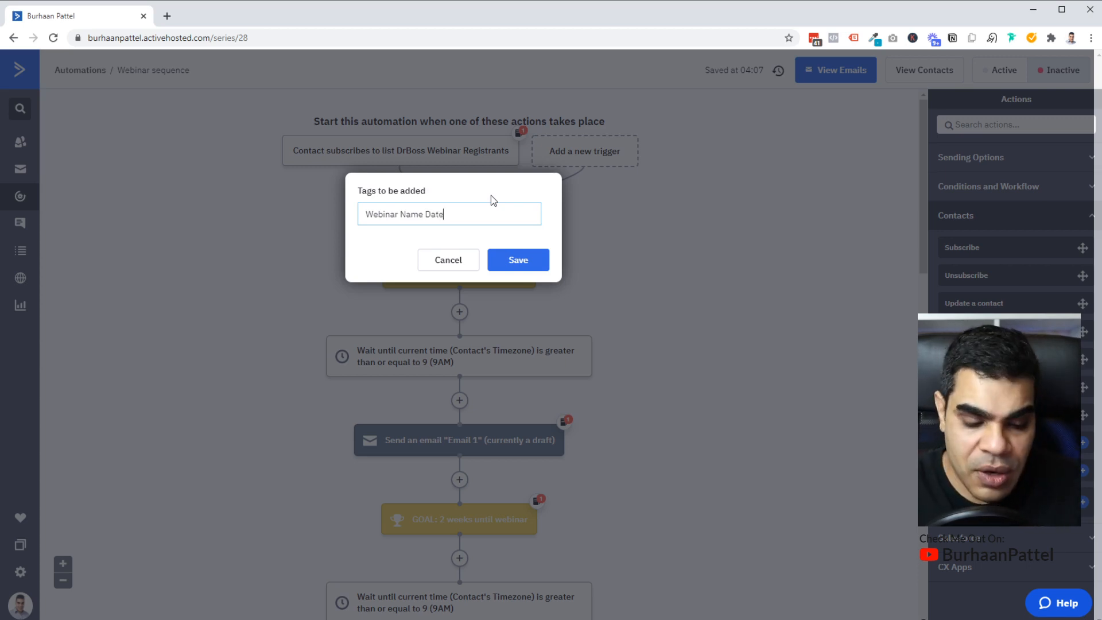
pyautogui.click(517, 259)
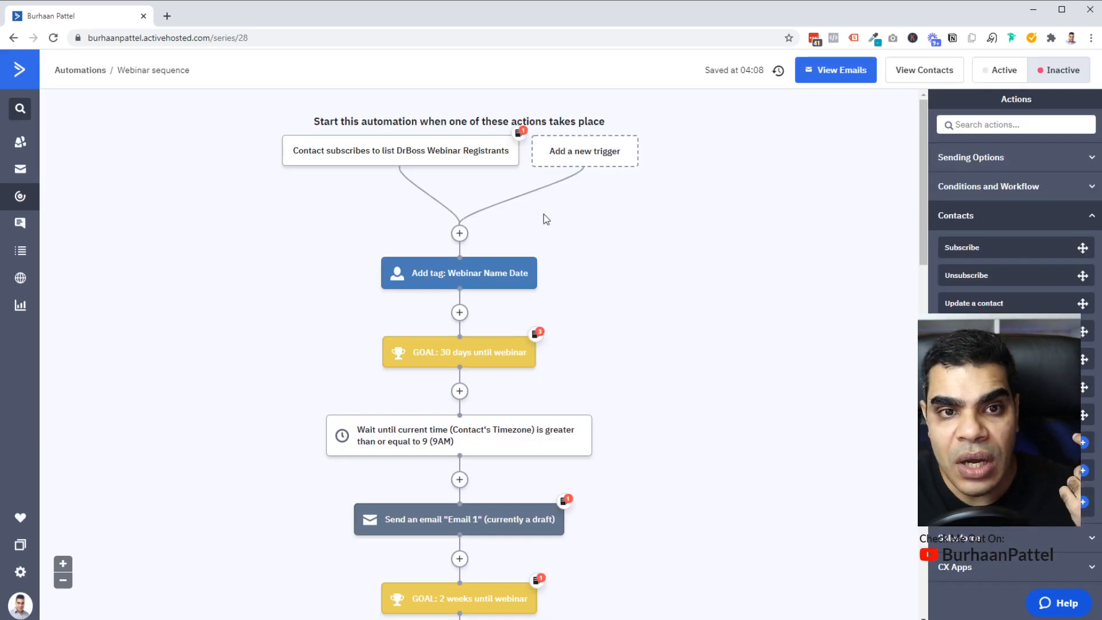
# - Look through the available Salesforce and CX Apps actions for the automation
pyautogui.moveTo(341, 163)
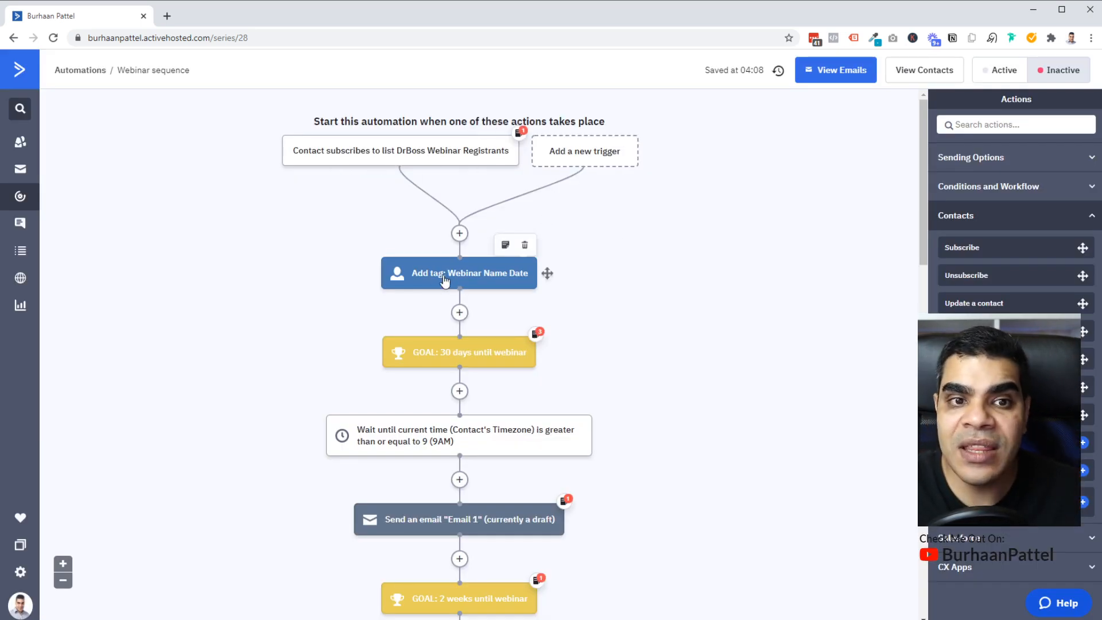
pyautogui.moveTo(468, 274)
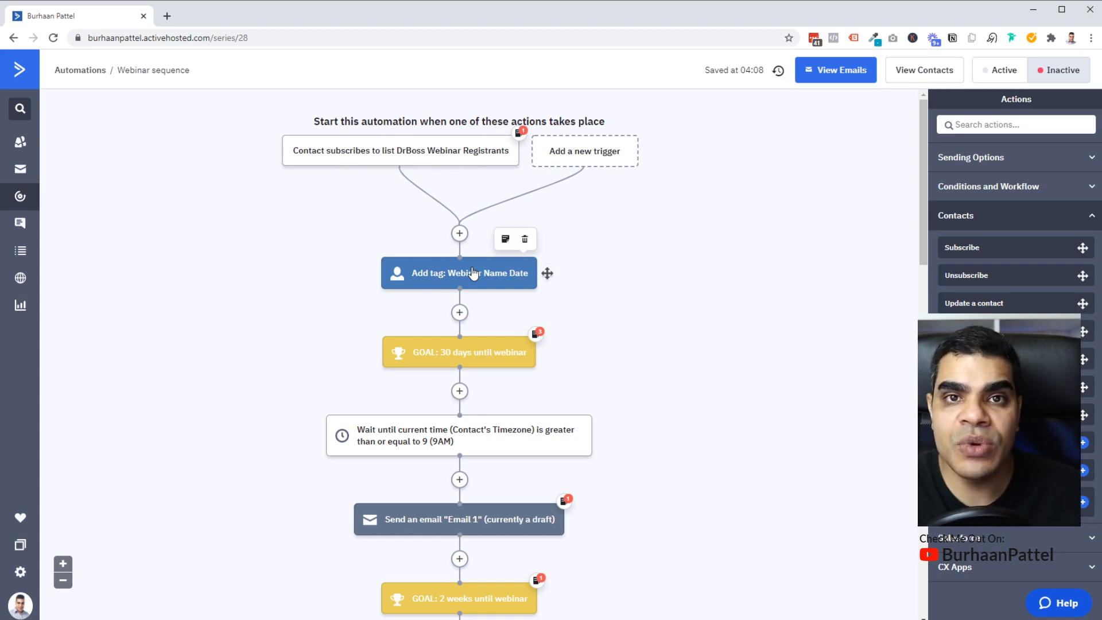
pyautogui.moveTo(427, 166)
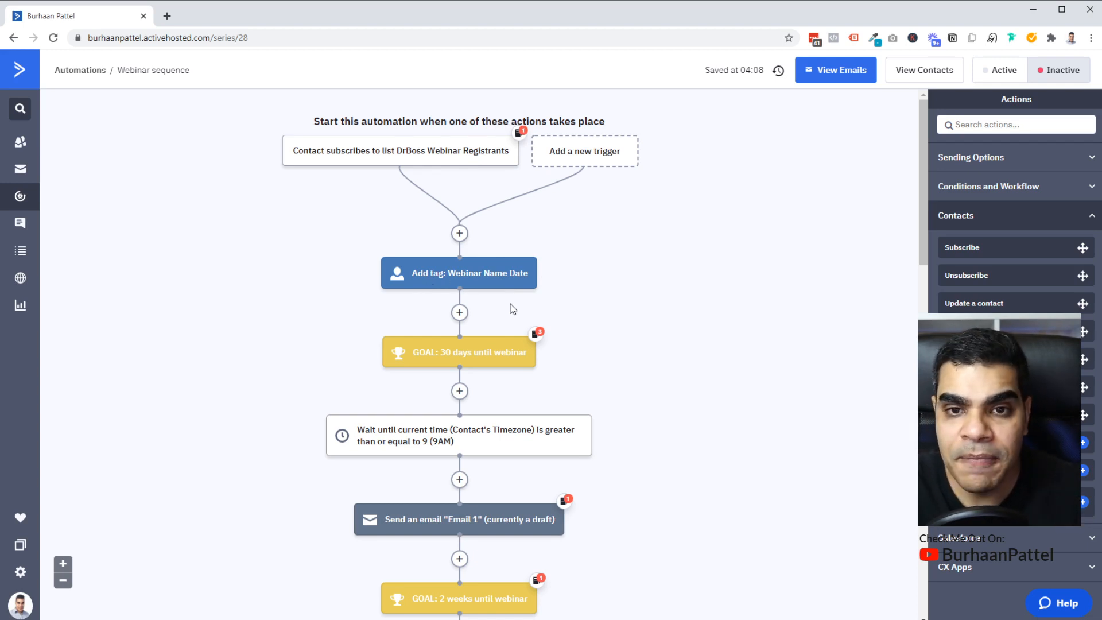
pyautogui.scroll(-3, 684, 352)
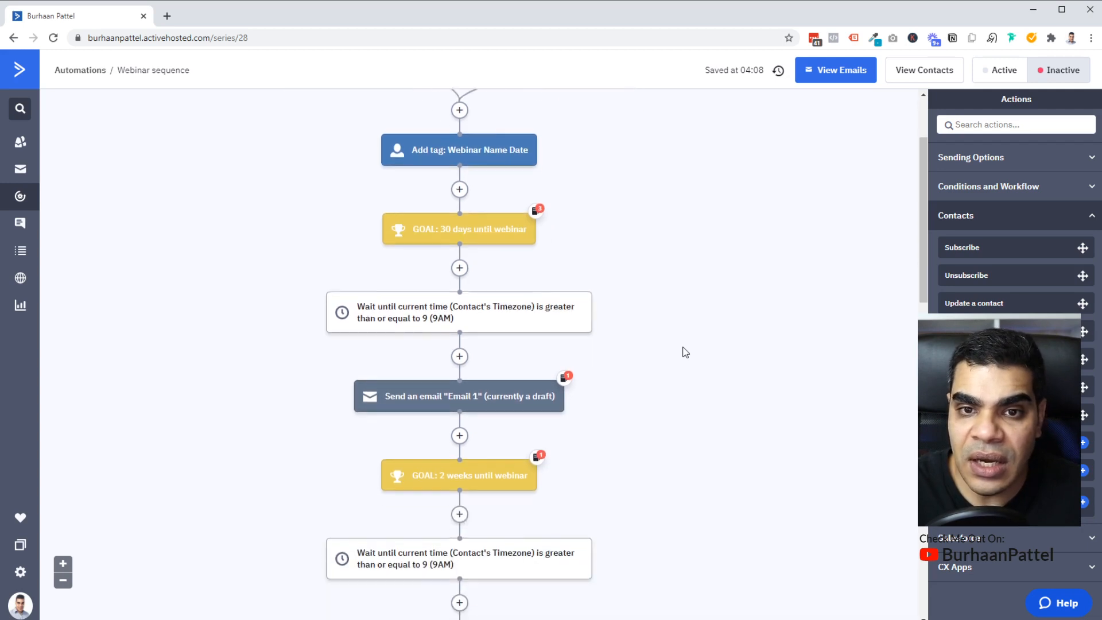
pyautogui.click(981, 537)
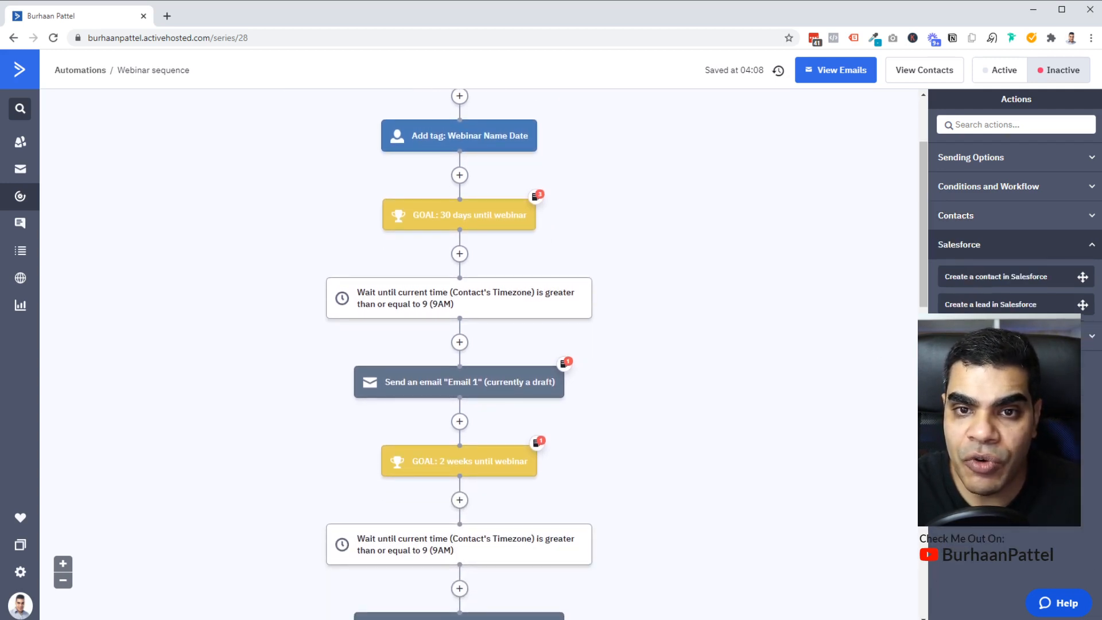
pyautogui.click(982, 329)
pyautogui.scroll(-1, 1011, 344)
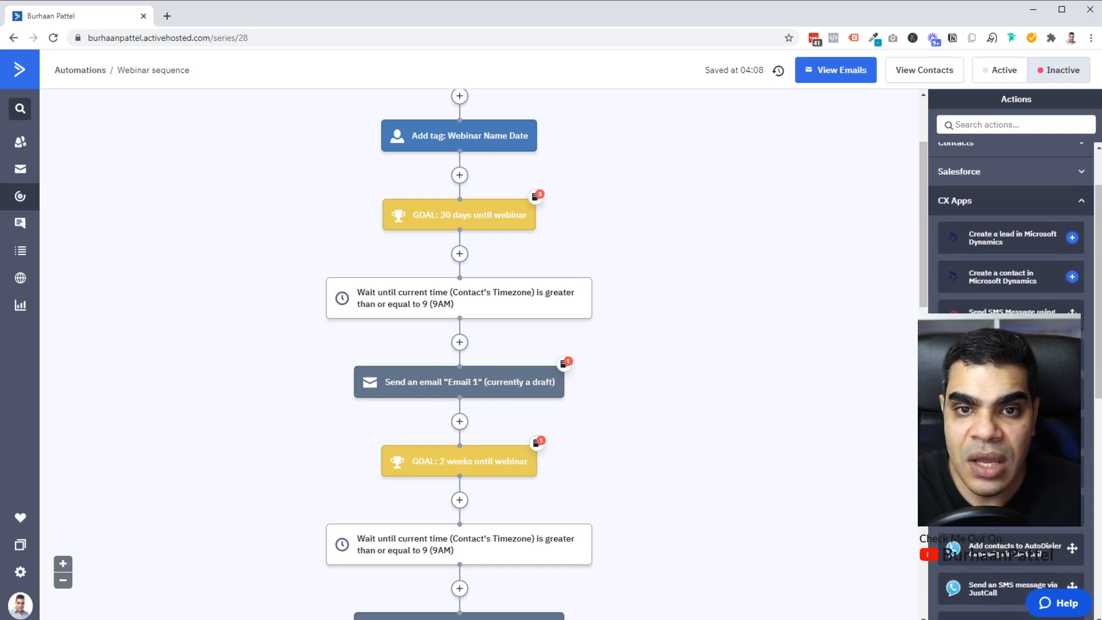
# - Try placing the CX Apps Send SMS Message action below the 30-days-until-webinar goal
pyautogui.scroll(3, 732, 343)
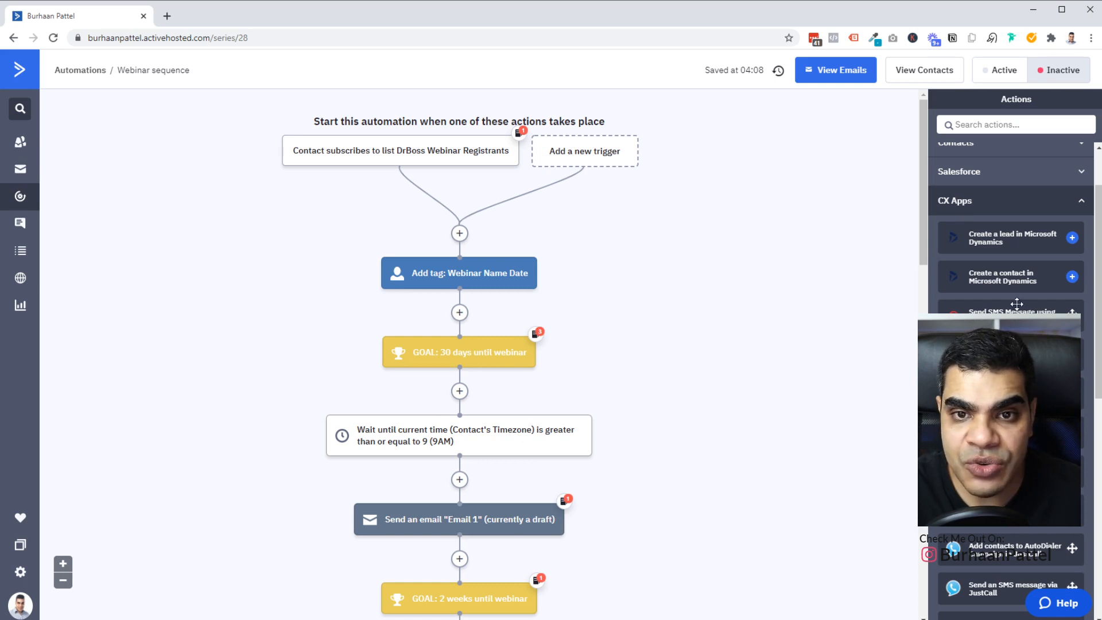
pyautogui.moveTo(1017, 304); pyautogui.dragTo(536, 390)
pyautogui.moveTo(536, 391); pyautogui.dragTo(785, 366)
# - Try moving the 8AM wait below the Day of Webinar goal, leave it in its original place, and review the sequence
pyautogui.scroll(-12, 715, 373)
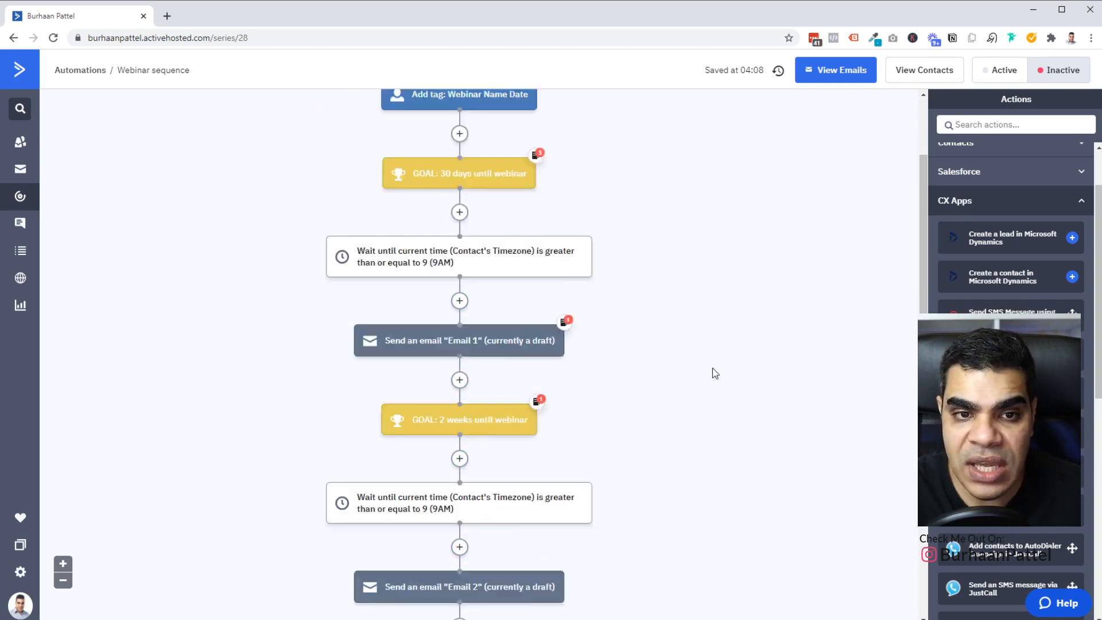
pyautogui.scroll(-6, 713, 369)
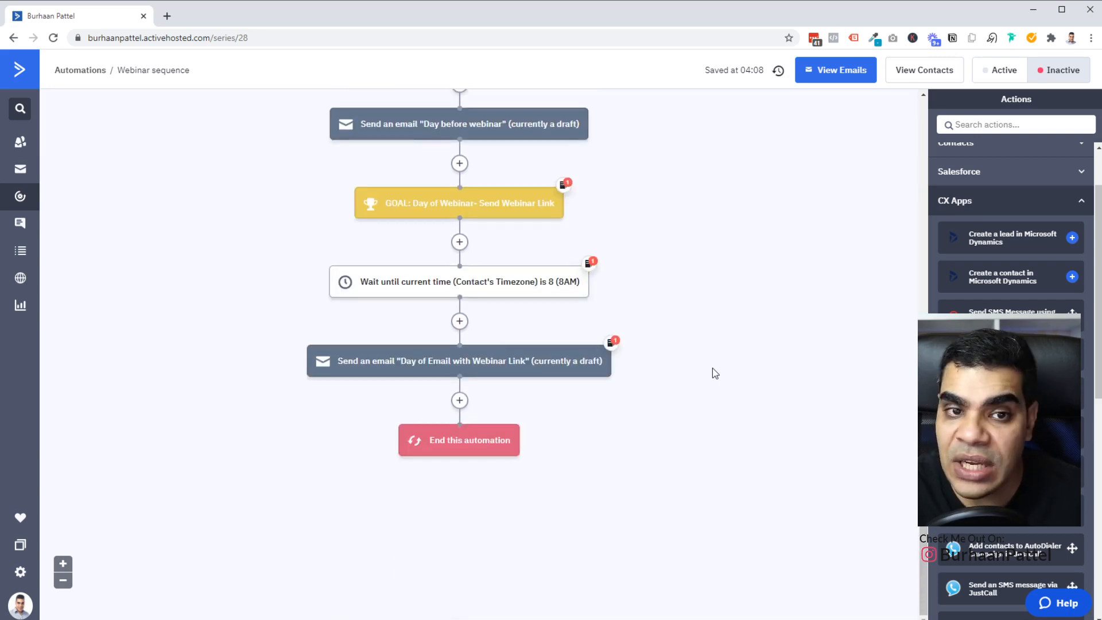
pyautogui.scroll(5, 712, 369)
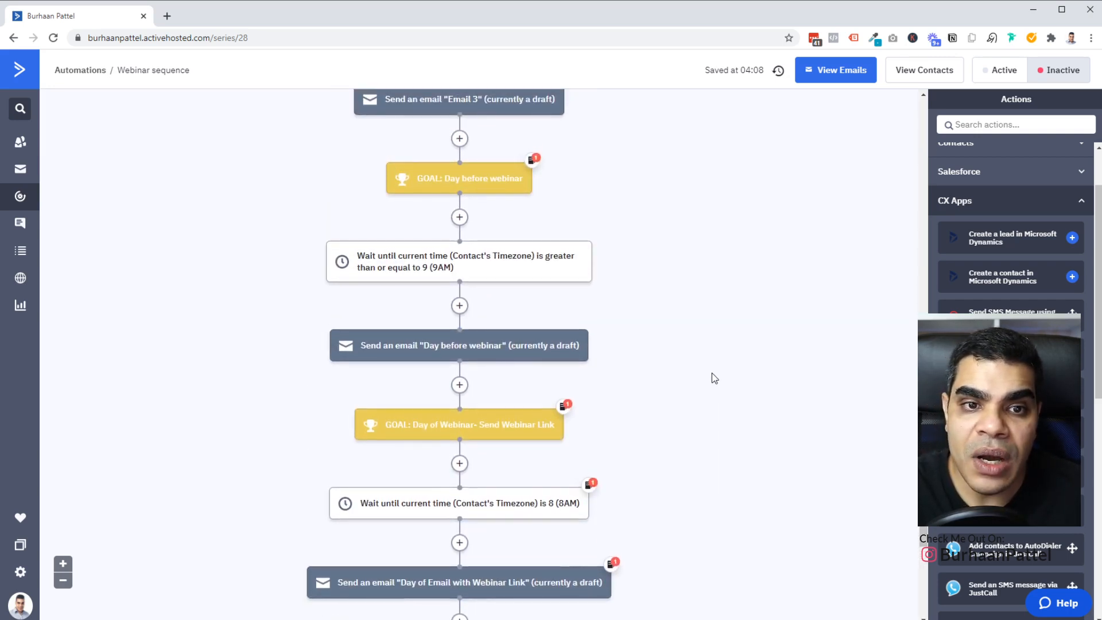
pyautogui.scroll(-3, 712, 374)
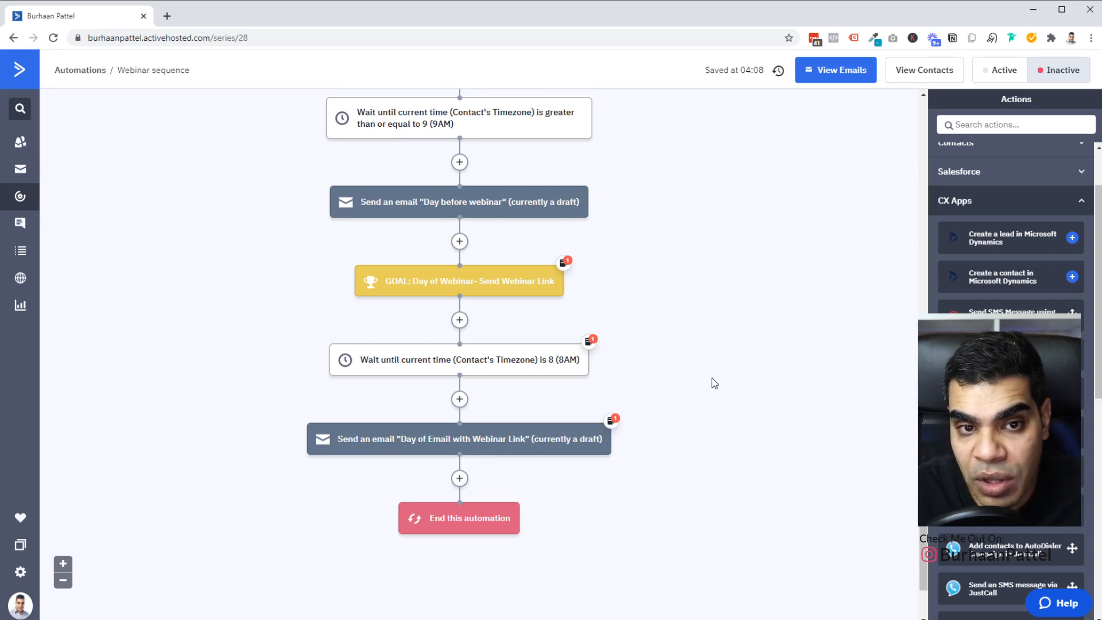
pyautogui.moveTo(454, 366); pyautogui.dragTo(460, 415)
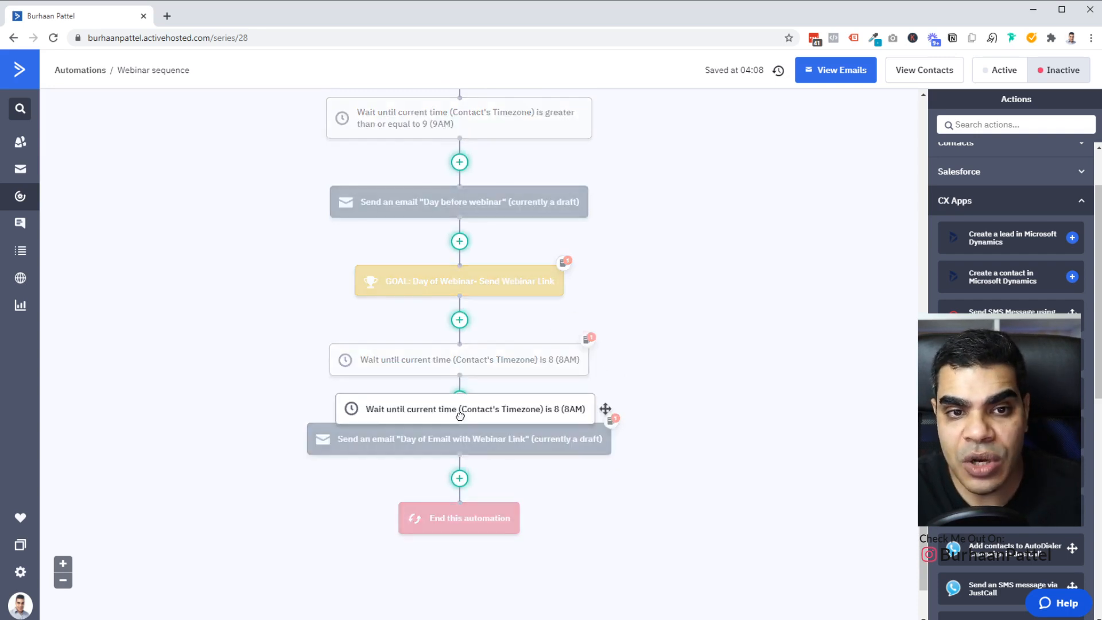
pyautogui.moveTo(590, 391); pyautogui.dragTo(710, 381)
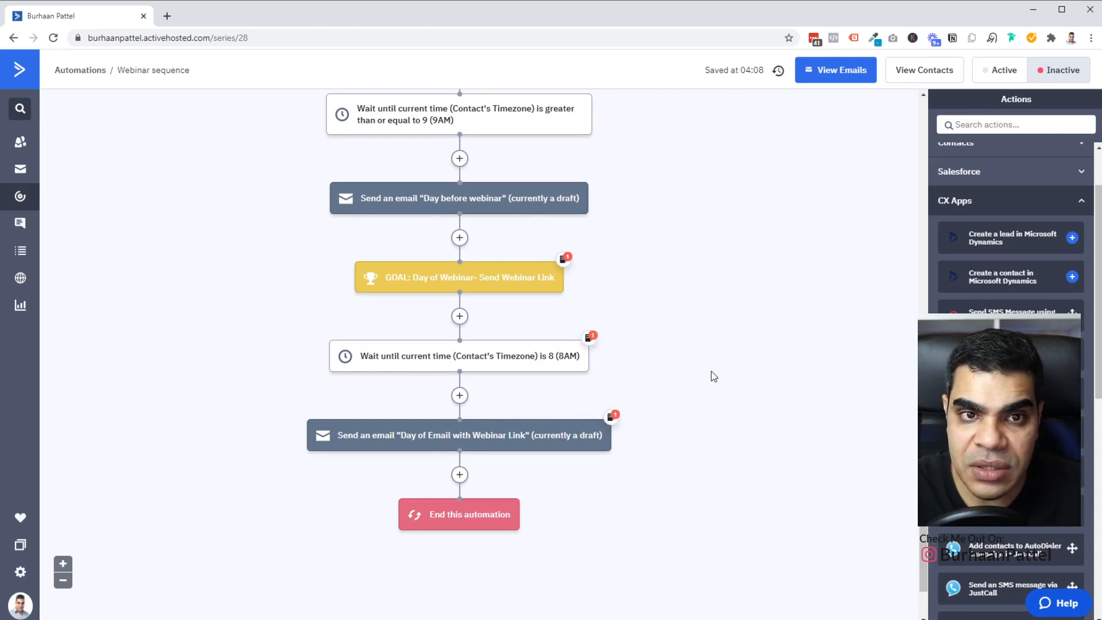
pyautogui.scroll(10, 711, 371)
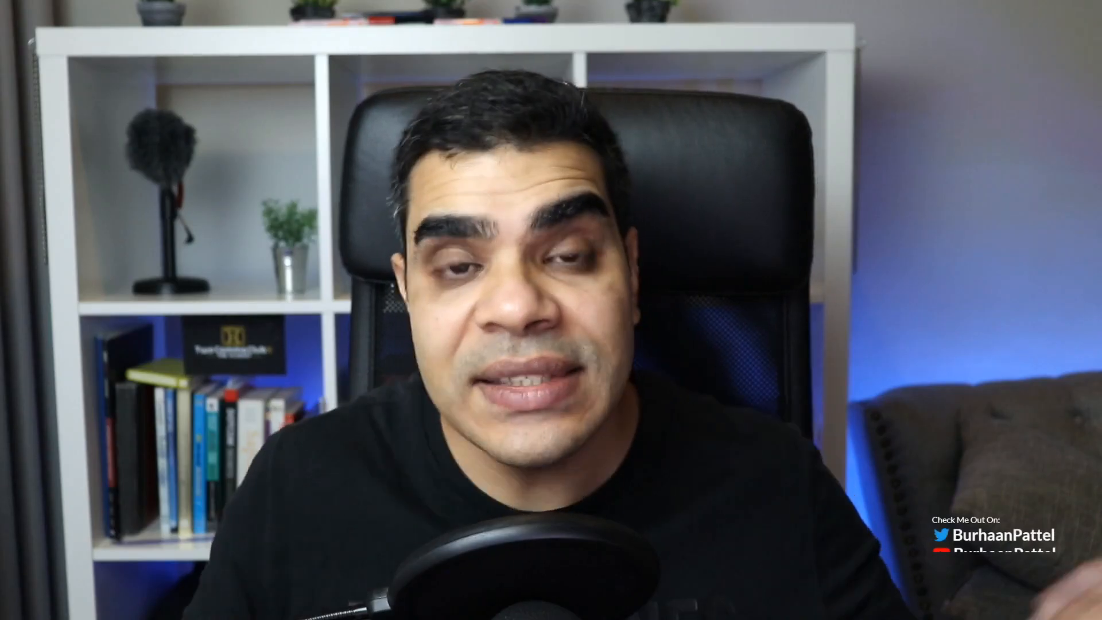